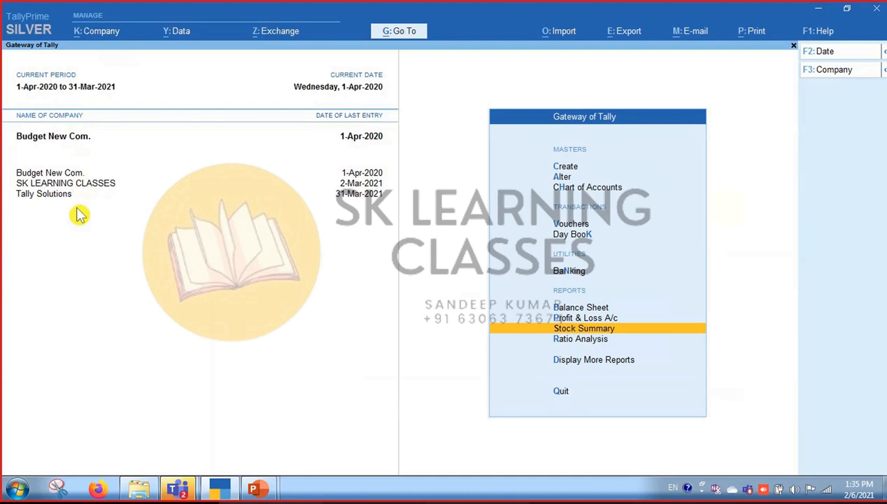
Open a new payment voucher for Budget New Com. and set its account to Cash.
key(Up)
key(Up)
key(Up)
key(Up)
key(Up)
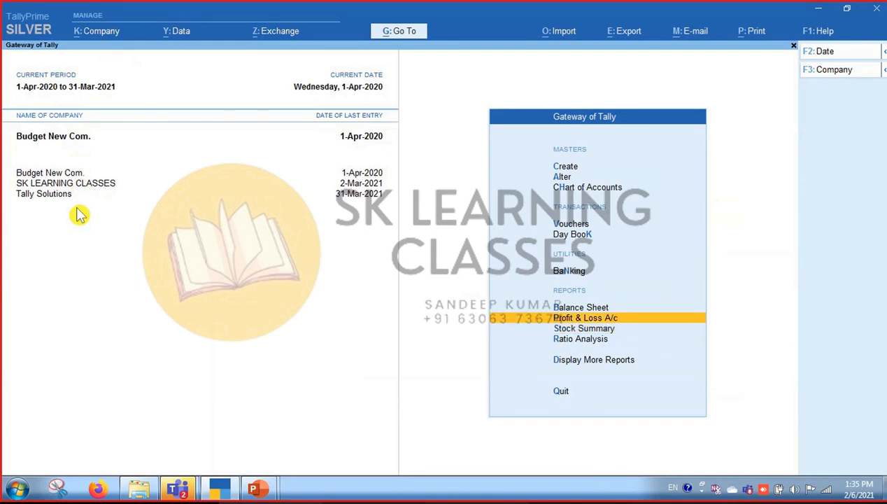
key(Return)
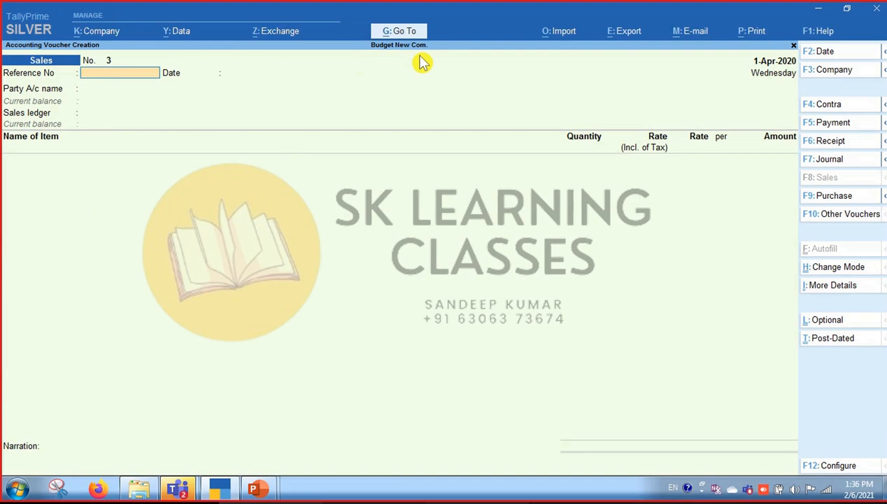
click(830, 124)
text(Cas)
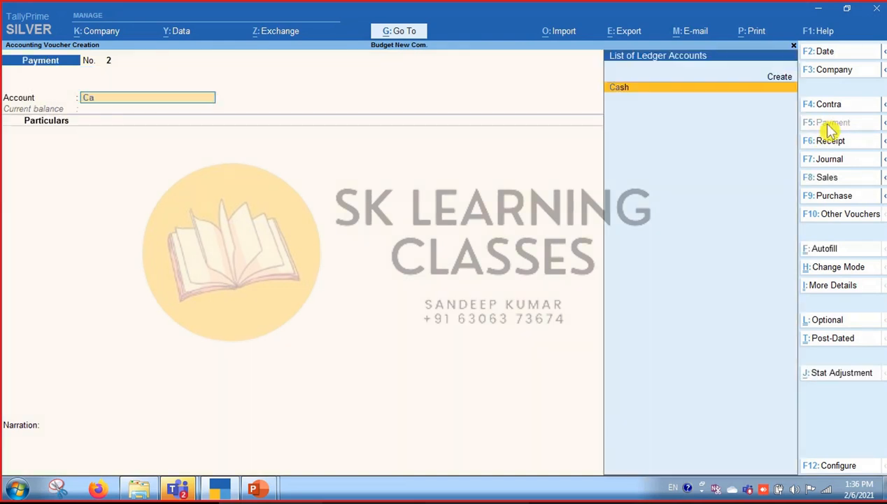
key(Return)
Enter Salary with an amount of 9,000 in the payment voucher and save it without a narration.
text(Sa)
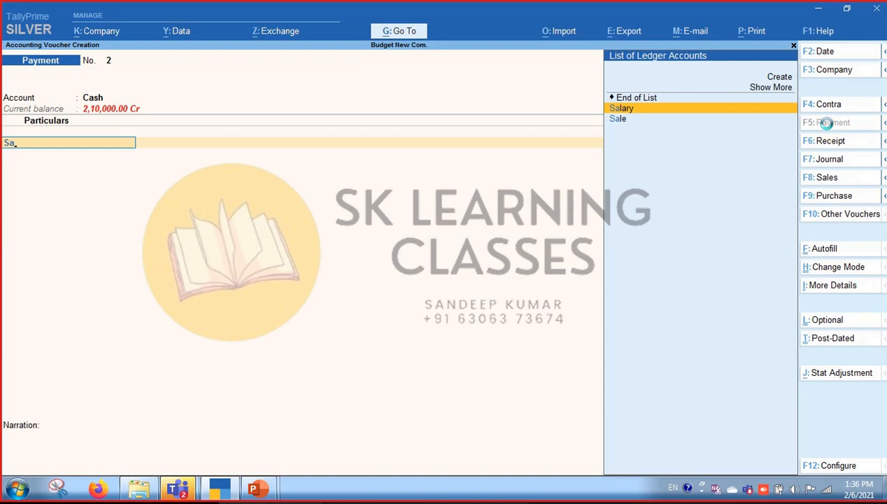
key(Return)
key(Return)
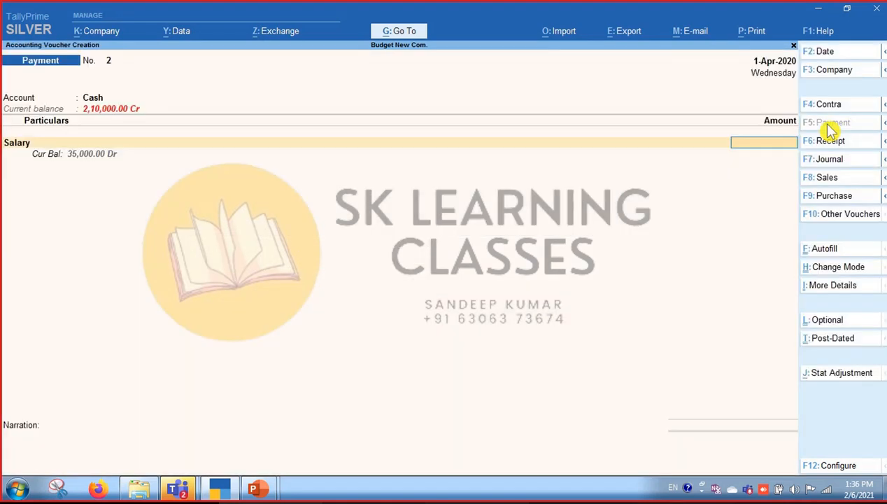
text(9000)
key(Return)
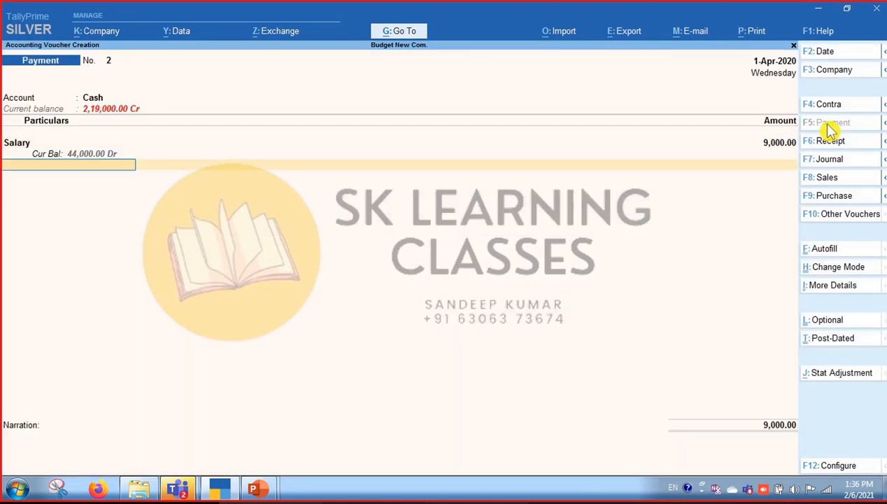
key(Return)
key(Return)
key(Return)
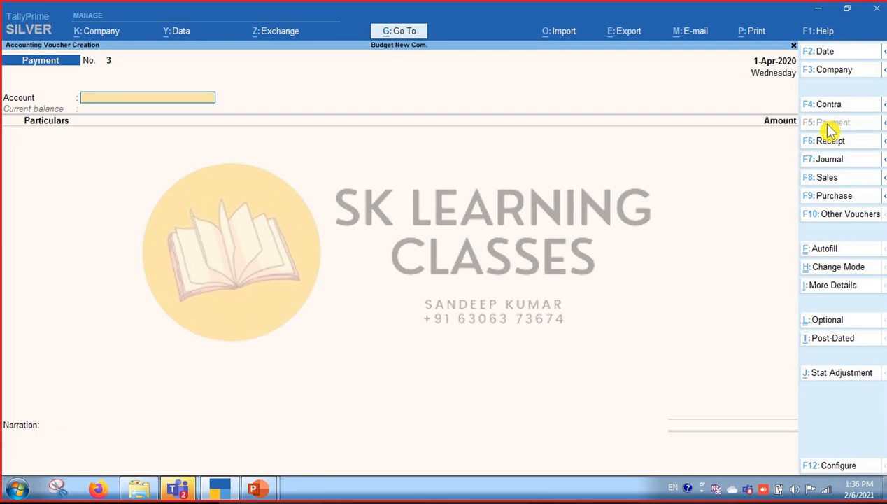
Return to the Gateway of Tally, make SK LEARNING CLASSES the active company, and switch back to Budget New Com.
key(Escape)
key(Return)
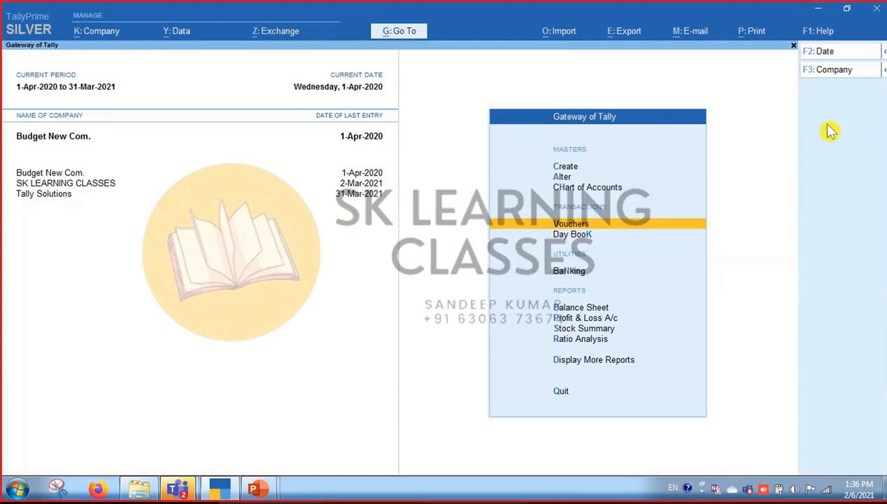
click(83, 184)
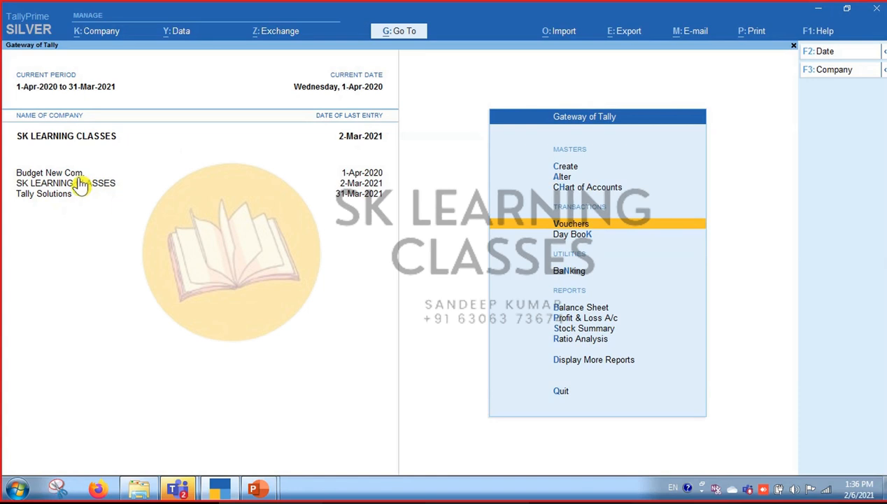
click(71, 173)
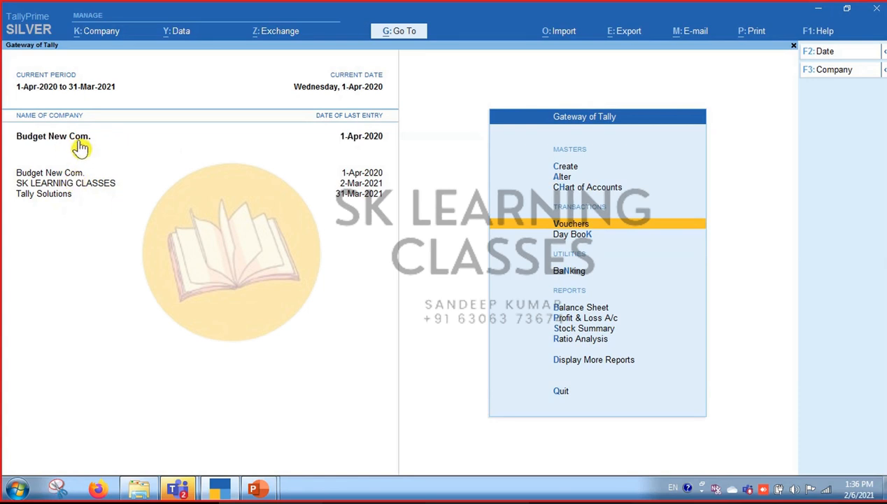
Reopen payment voucher entry and change the company to SK LEARNING CLASSES from within it.
key(Return)
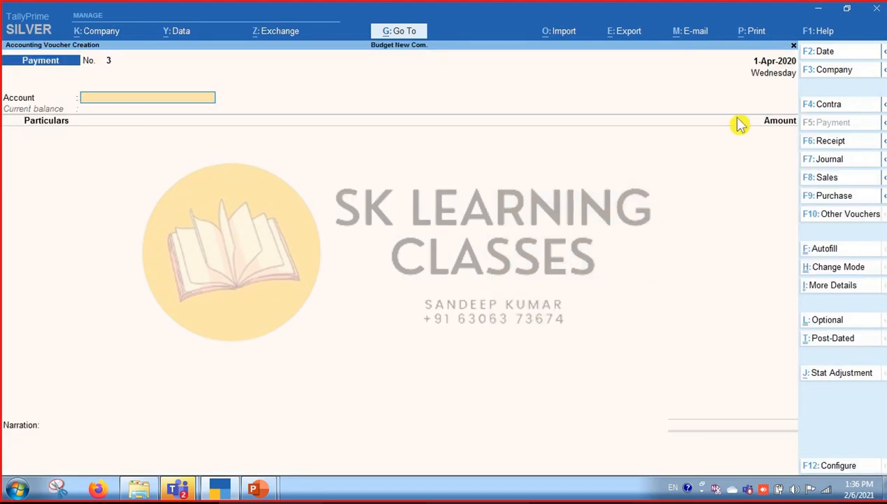
click(843, 77)
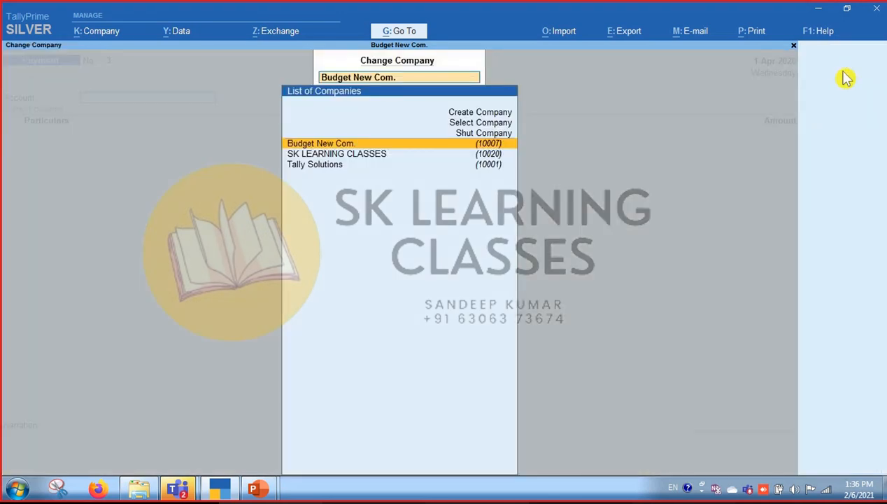
key(Down)
key(Down)
key(Up)
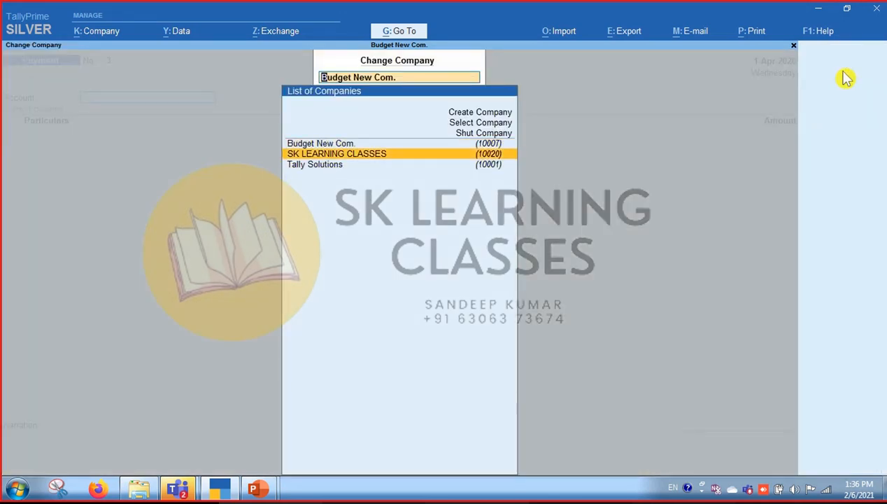
key(Return)
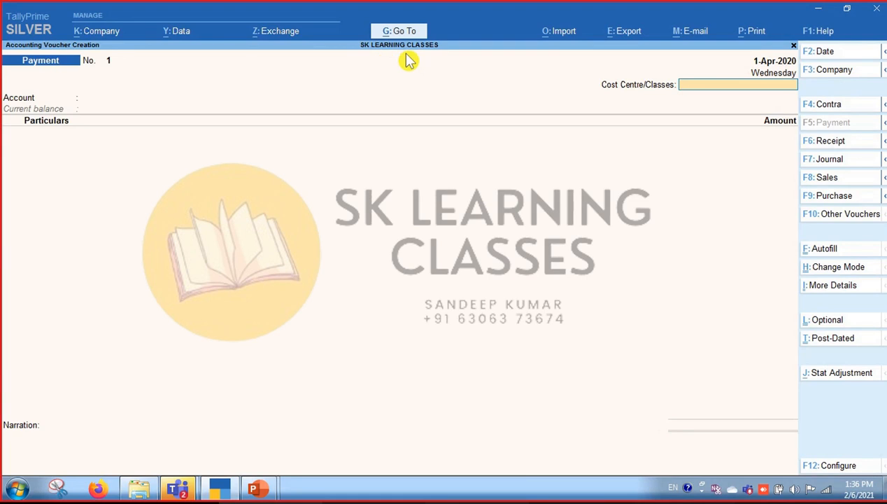
Record a payment of 1,000 from Cash to Salary with the cost centre Not Applicable, and save the voucher.
key(Return)
text(Ca)
key(Return)
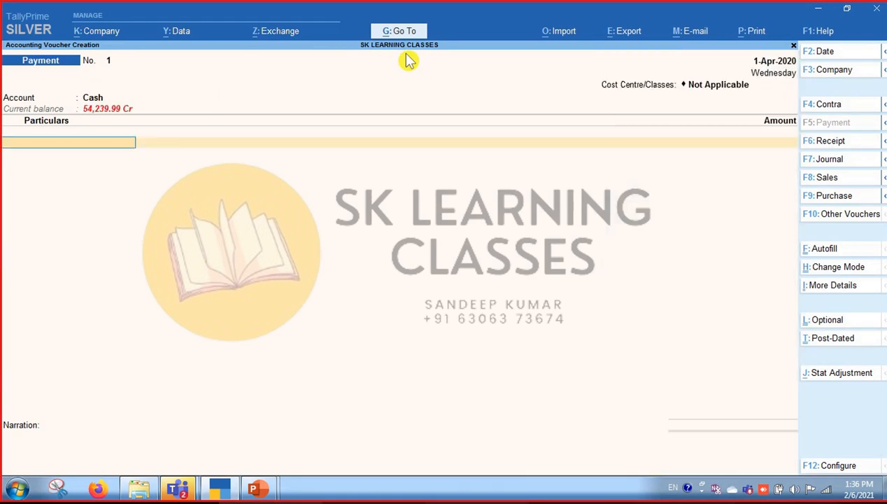
text(Sa)
key(Return)
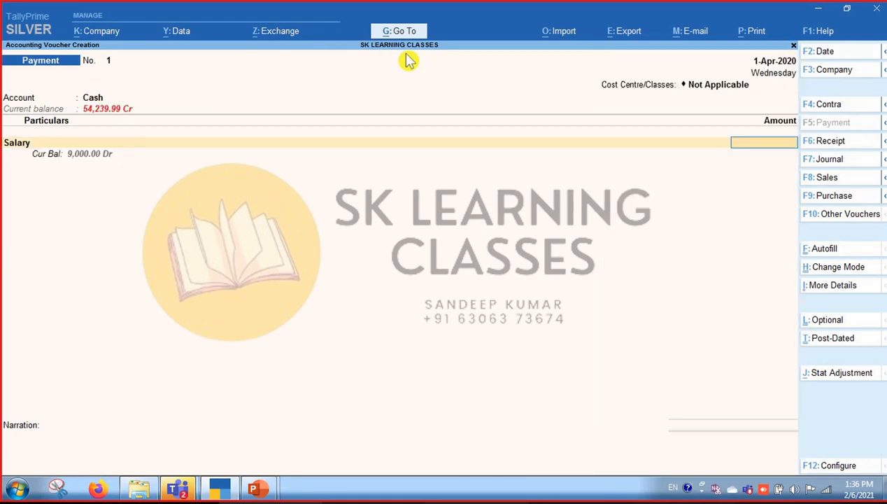
text(1000)
key(Return)
key(Return)
key(Return)
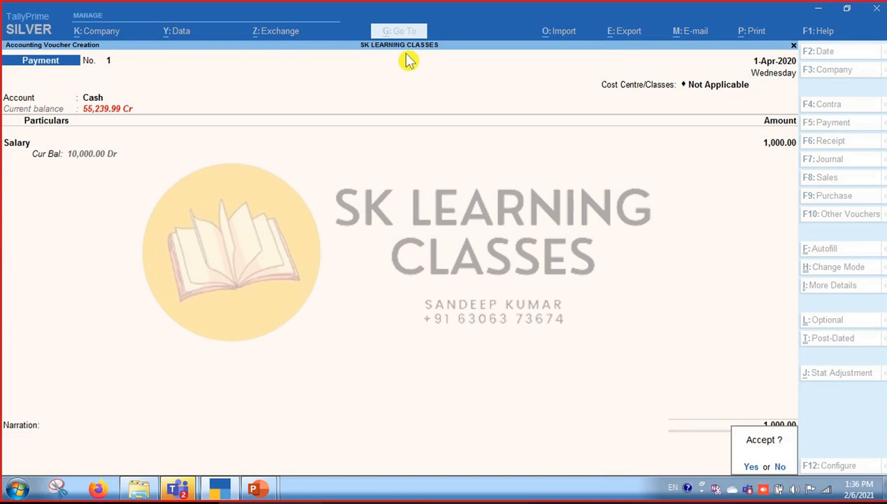
key(Return)
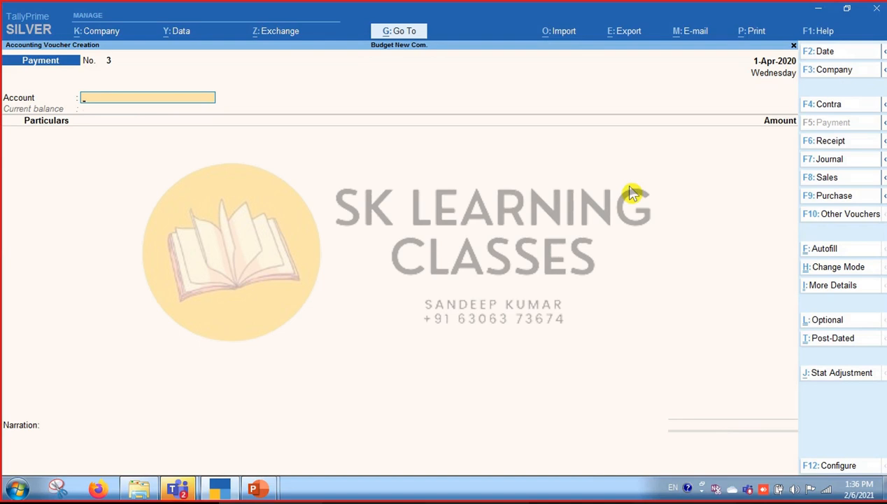
Leave voucher entry and open the Balance Sheet of Budget New Com.
key(Escape)
key(Return)
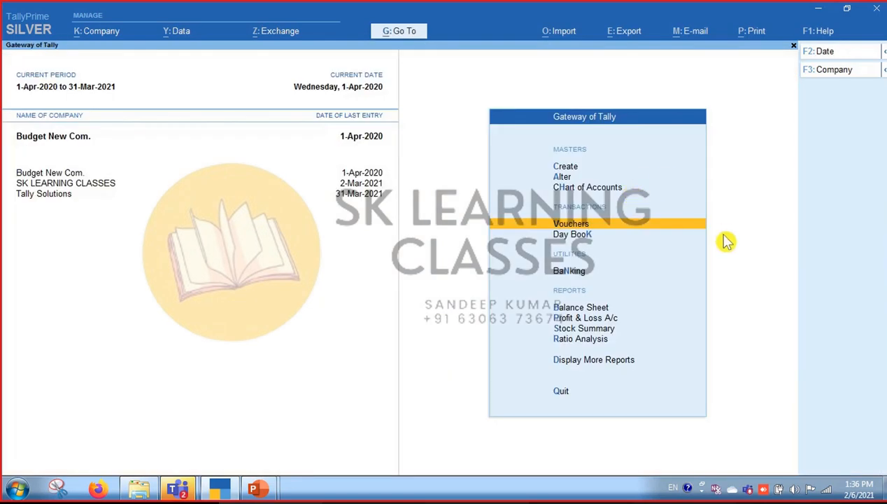
click(595, 309)
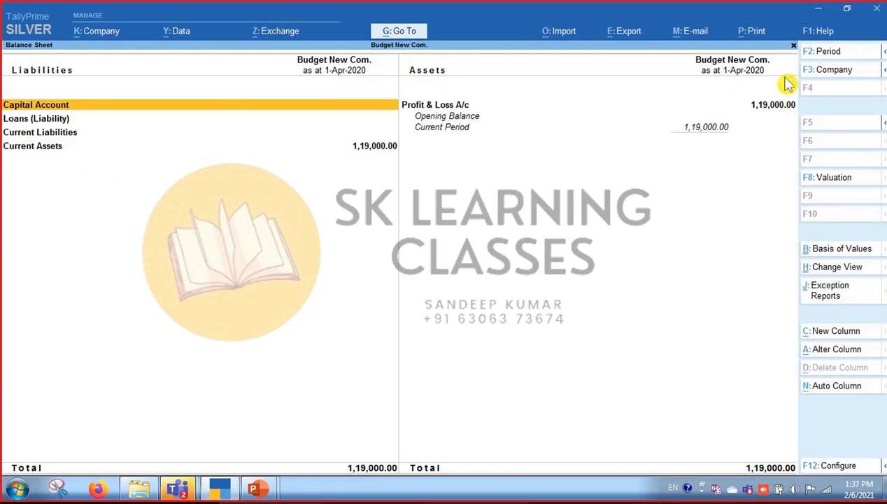
View the Balance Sheet for the company Tally Solutions, and close the report.
click(830, 73)
key(Down)
key(Down)
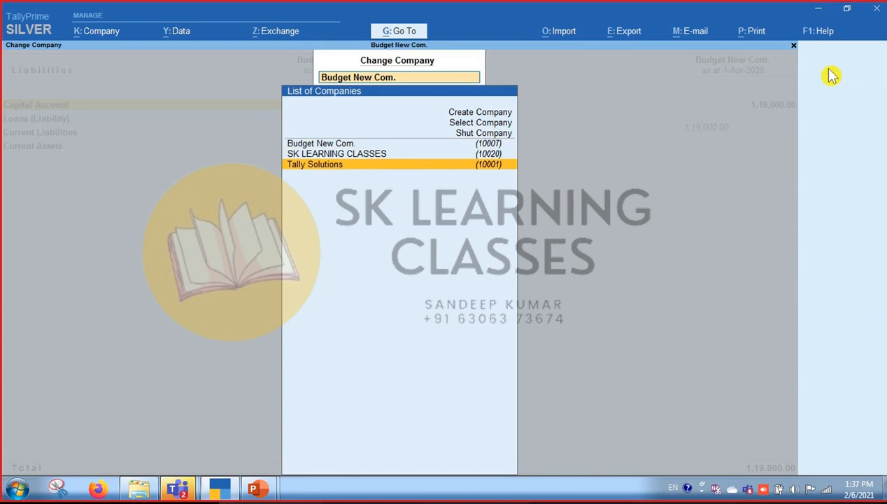
key(Return)
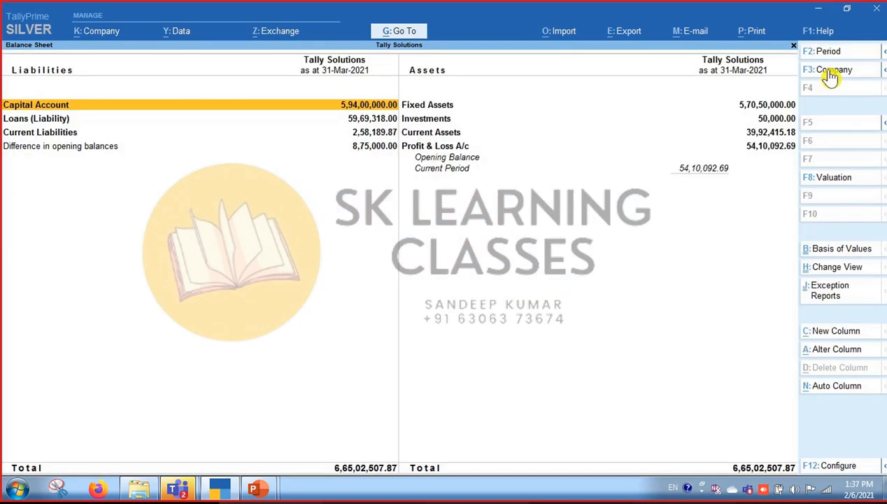
key(Escape)
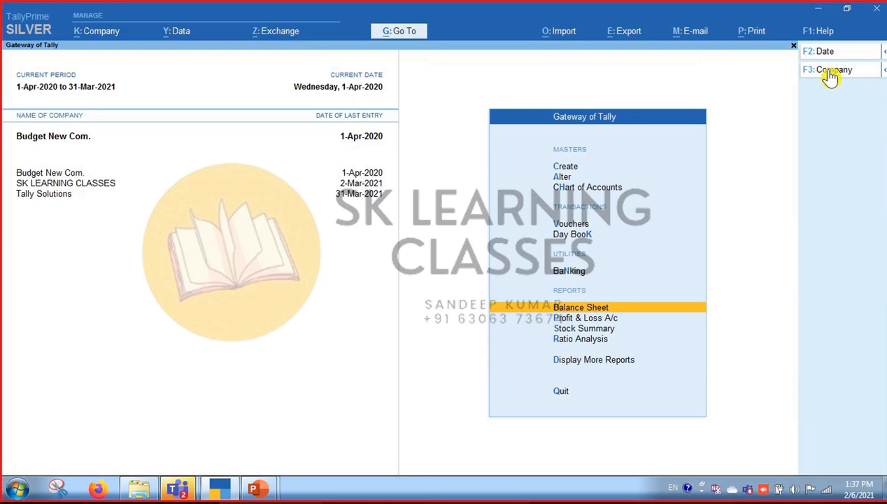
Open the Profit & Loss A/c of Budget New Com.
key(Down)
key(Up)
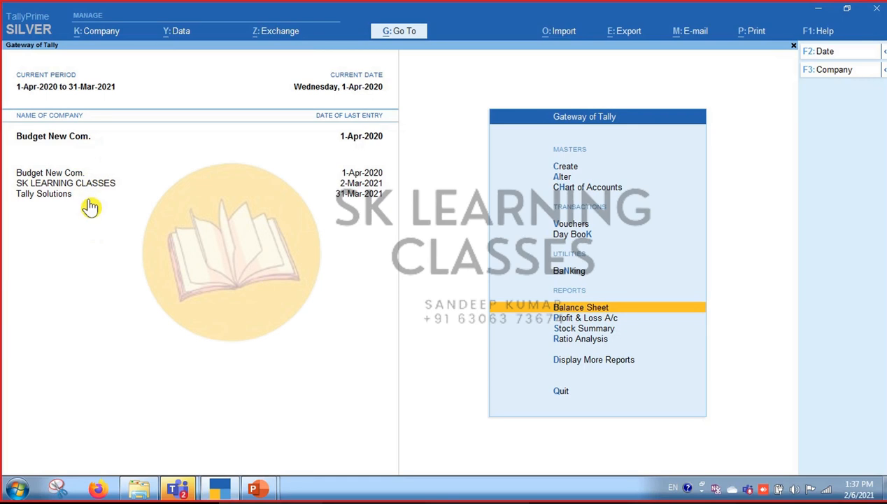
key(Down)
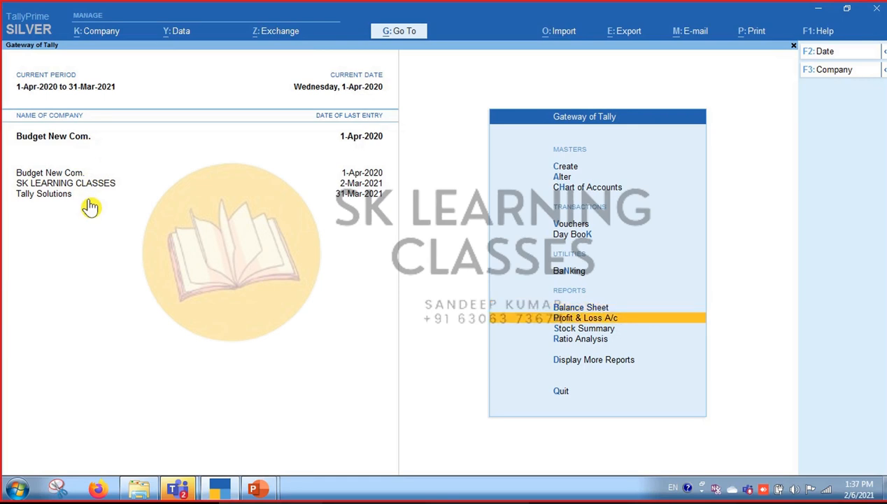
key(Return)
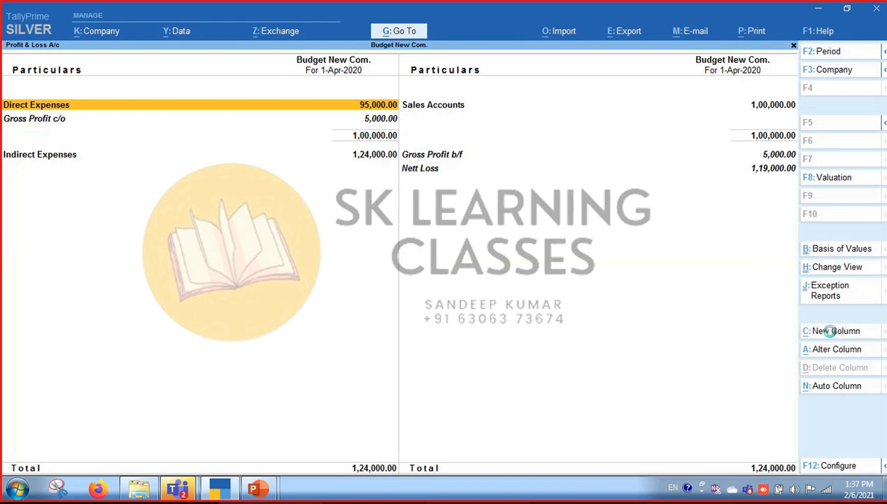
Add a Profit & Loss comparison column for SK LEARNING CLASSES from 1-Apr-2020, with Default stock valuation and Actuals.
click(832, 336)
key(Down)
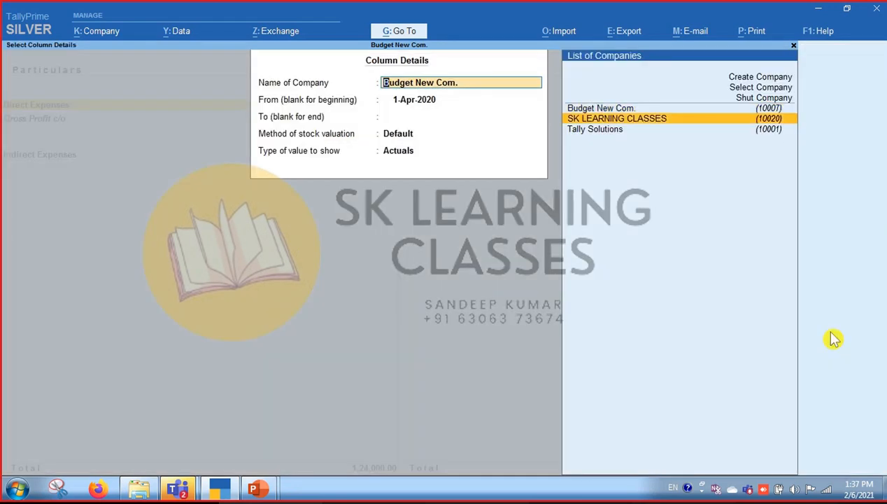
key(Return)
key(Return)
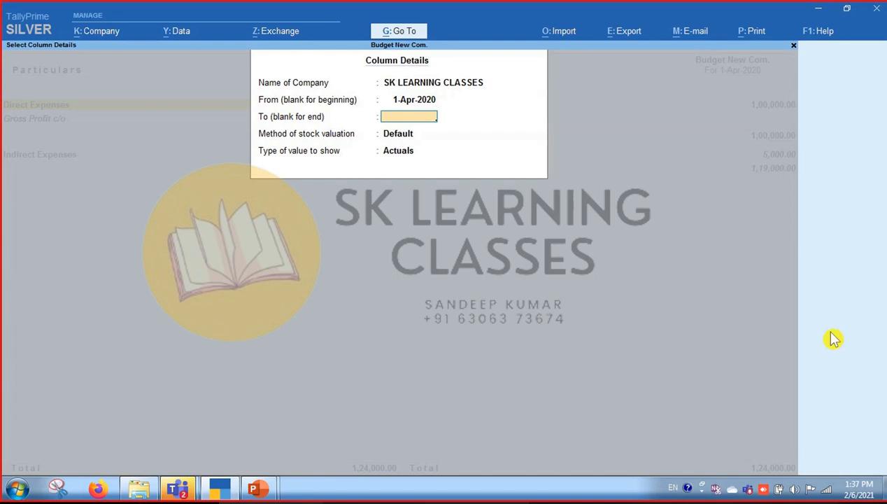
key(Return)
key(Return)
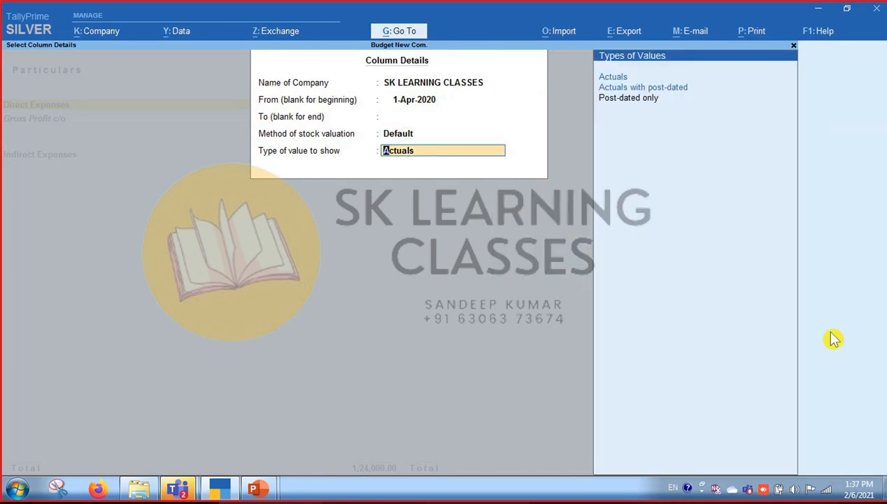
key(Return)
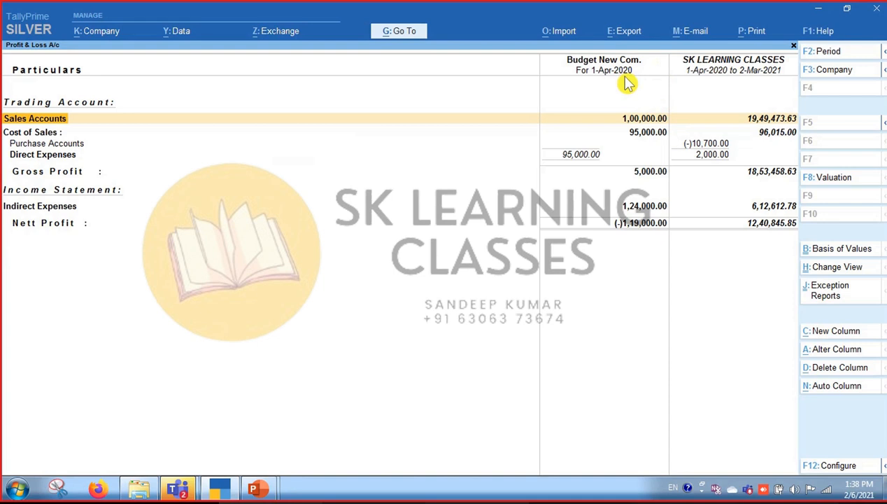
Add another comparison column for Tally Solutions from 1-Apr-2020, with Default stock valuation, a blank end date and Actuals.
click(821, 333)
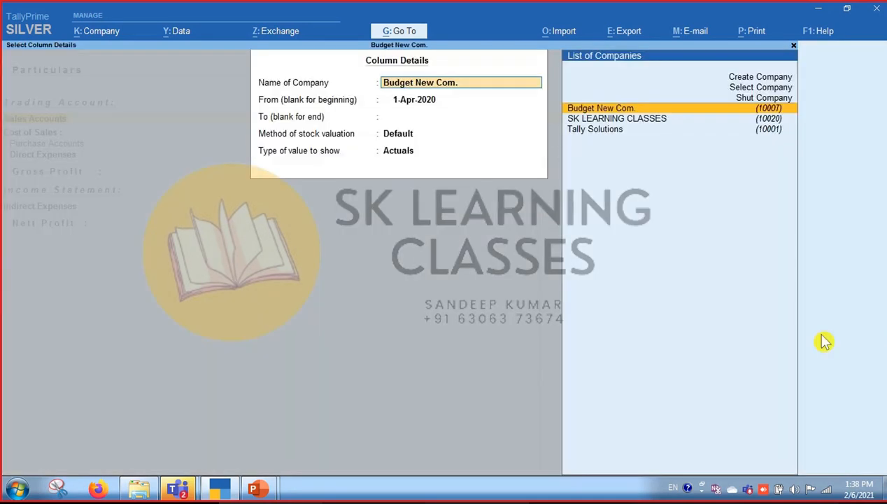
key(Down)
key(Down)
key(Return)
key(Return)
key(Return)
key(Return)
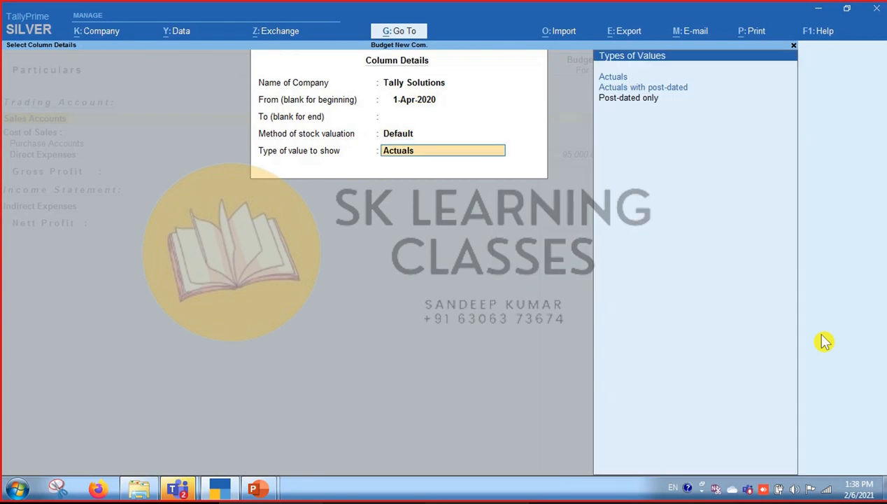
key(Return)
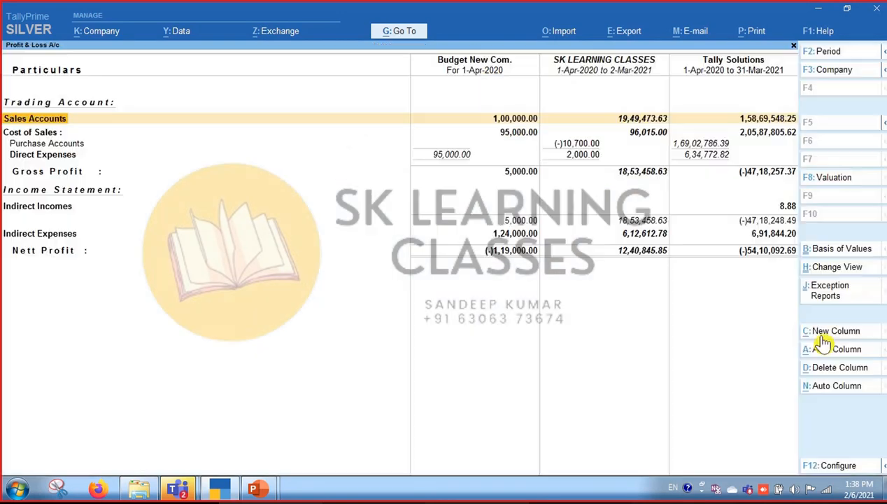
Show the three-company Profit & Loss comparison in detailed form and return it to the condensed form.
key(alt)
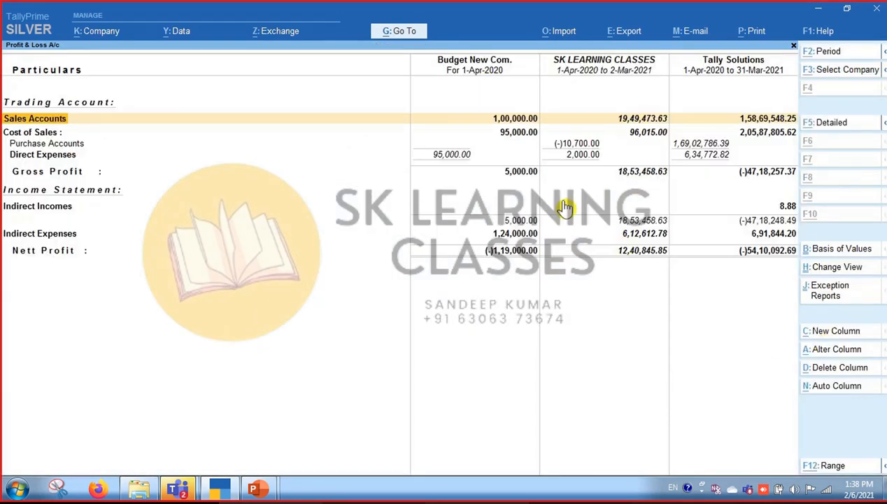
key(alt+F5)
key(alt+F5)
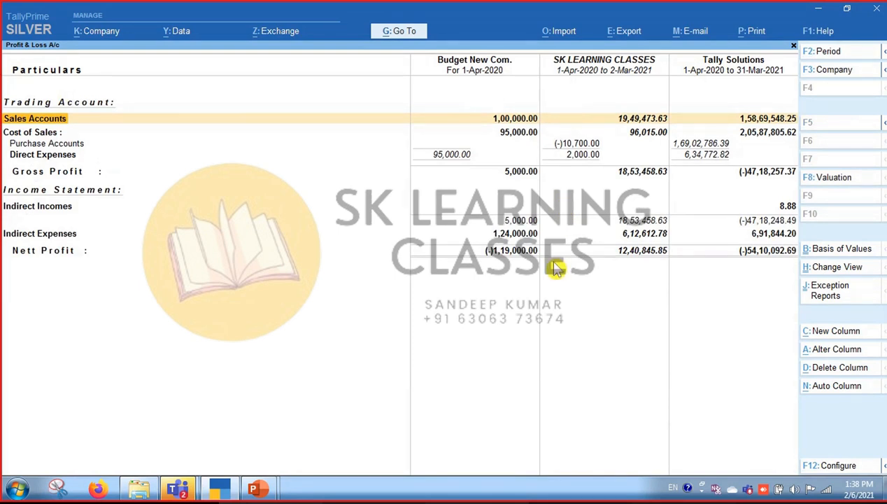
Examine the Direct Expenses and Indirect Expenses figures across the three-company Profit & Loss comparison, and close the report.
key(Down)
key(Down)
key(Down)
key(Right)
key(Right)
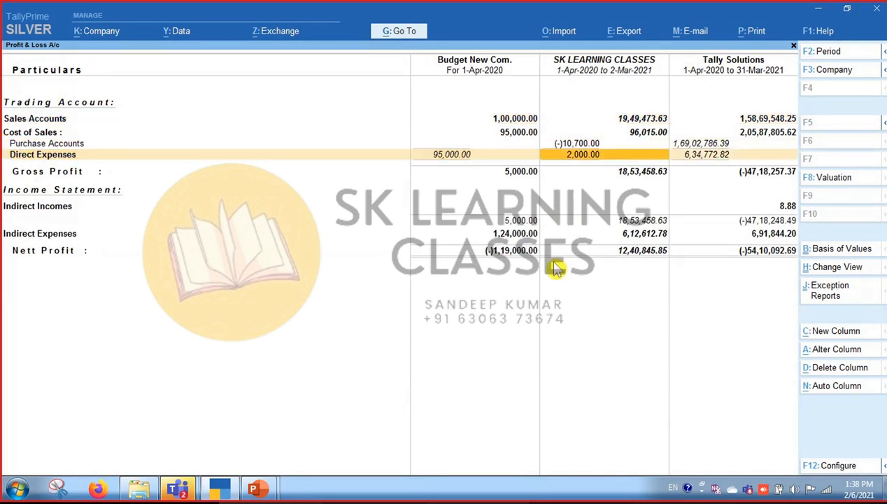
key(Right)
key(Down)
key(Down)
key(Left)
key(Left)
key(Left)
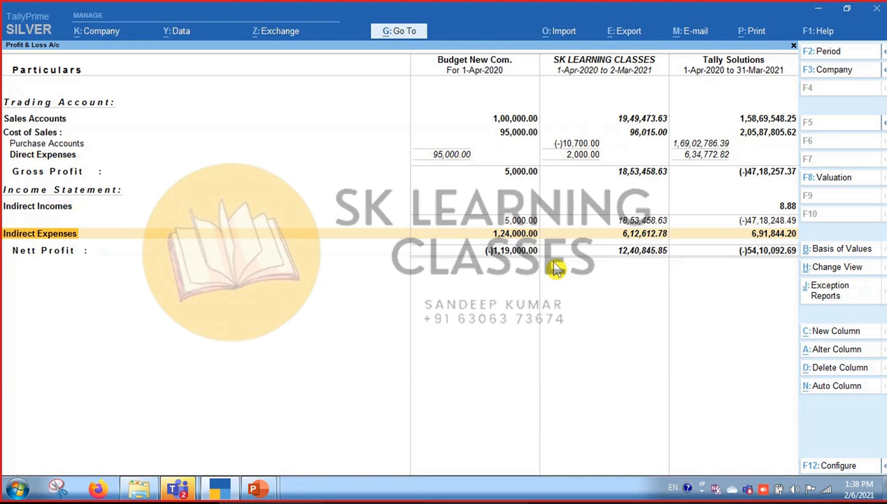
key(Right)
key(Right)
key(Right)
key(Left)
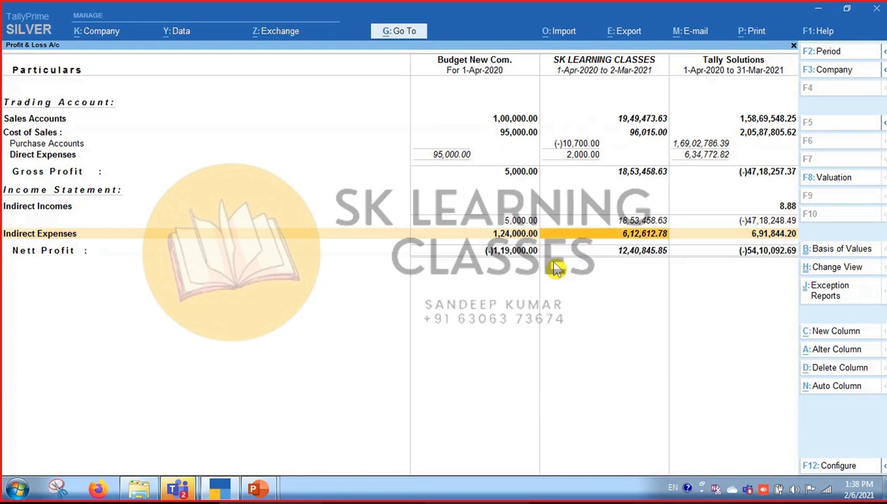
key(Escape)
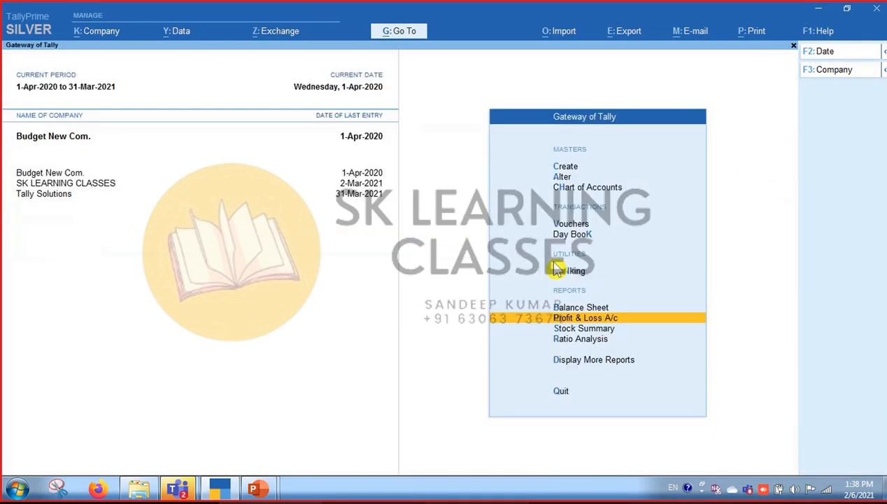
View the Balance Sheet and the single-company Profit & Loss A/c of Budget New Com., closing each report.
key(Up)
key(Return)
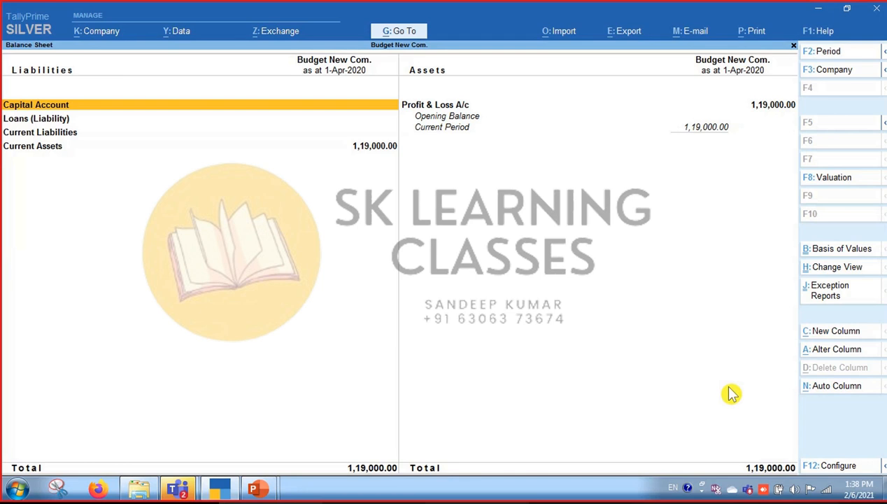
key(Escape)
key(Down)
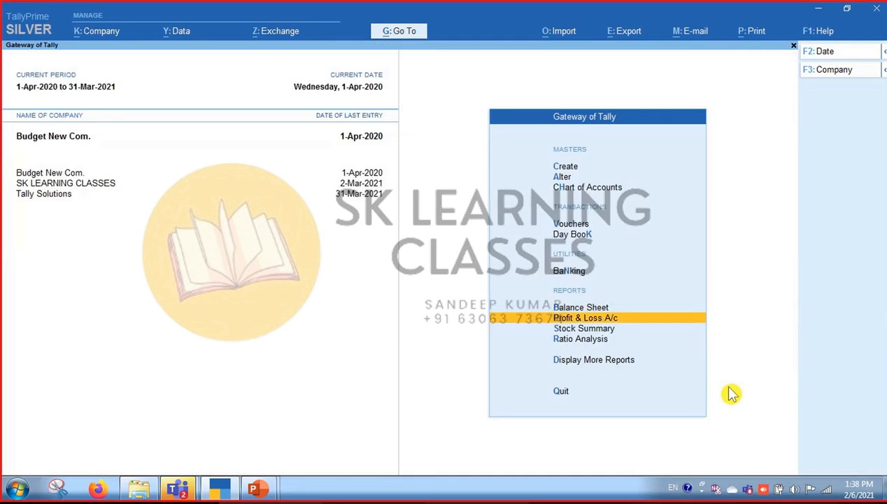
key(Return)
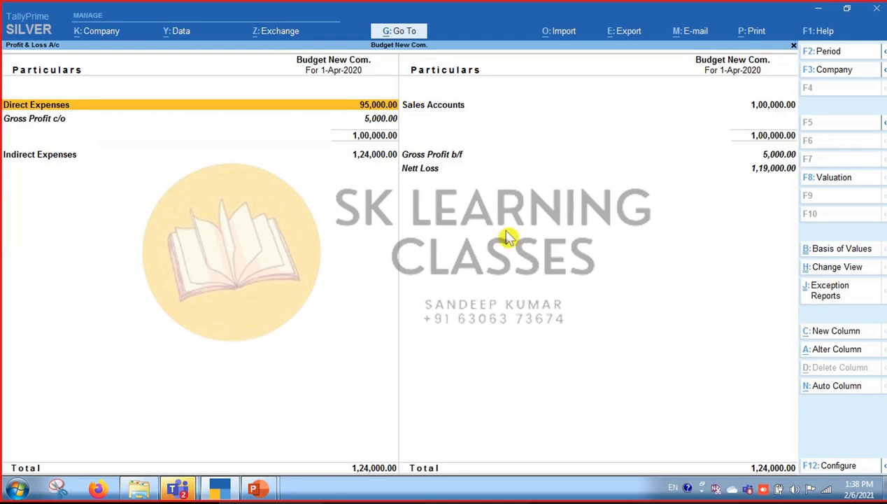
key(Escape)
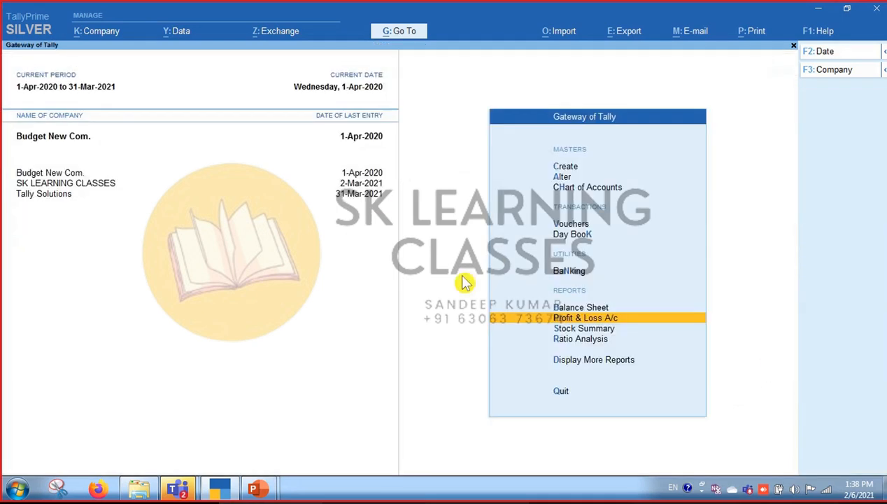
Make Tally Solutions the current company and show its Profit & Loss A/c in automatically repeated Monthly columns.
click(58, 196)
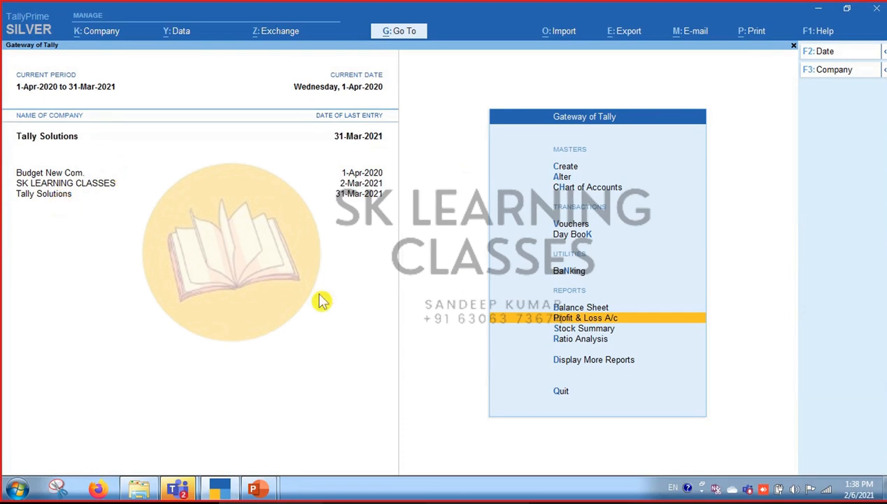
key(Return)
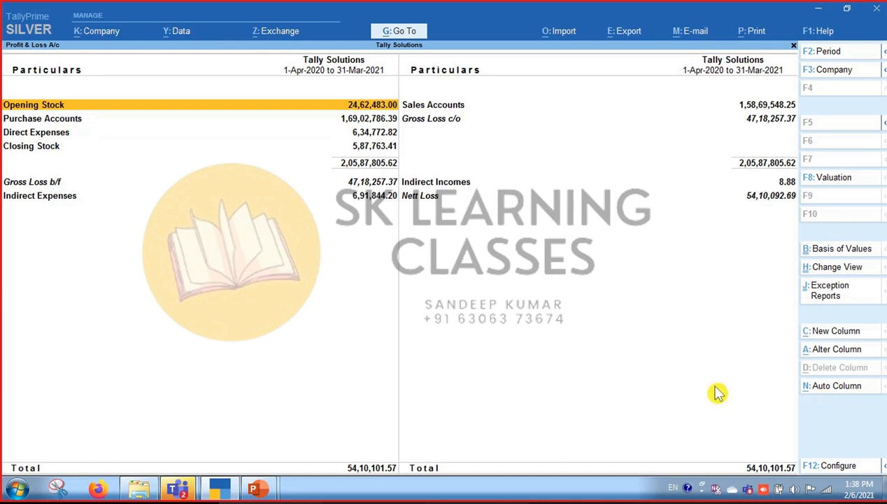
click(838, 394)
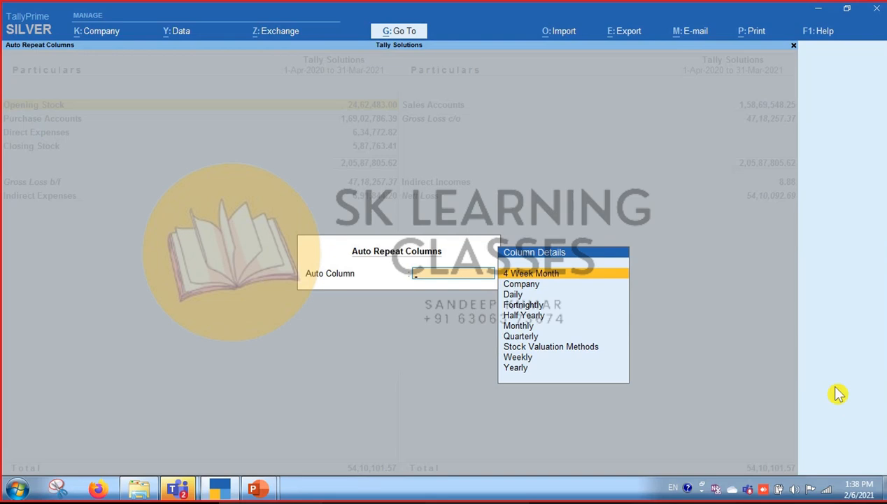
key(Down)
key(Down)
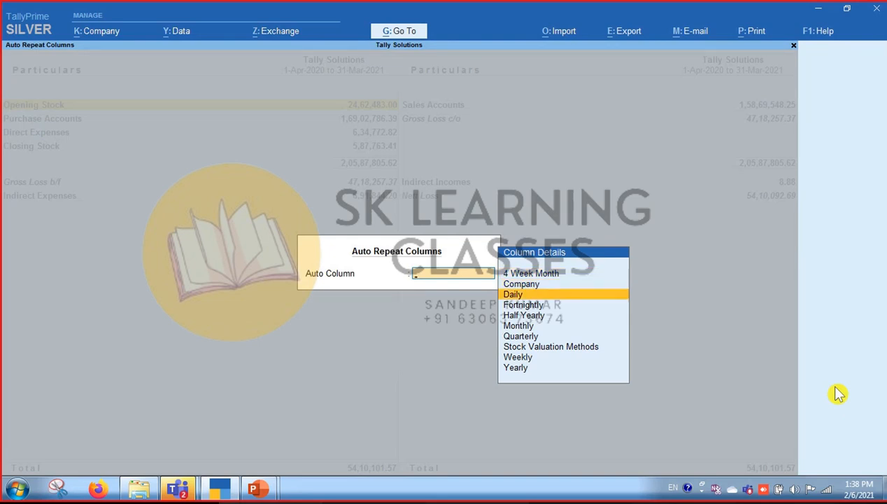
key(Down)
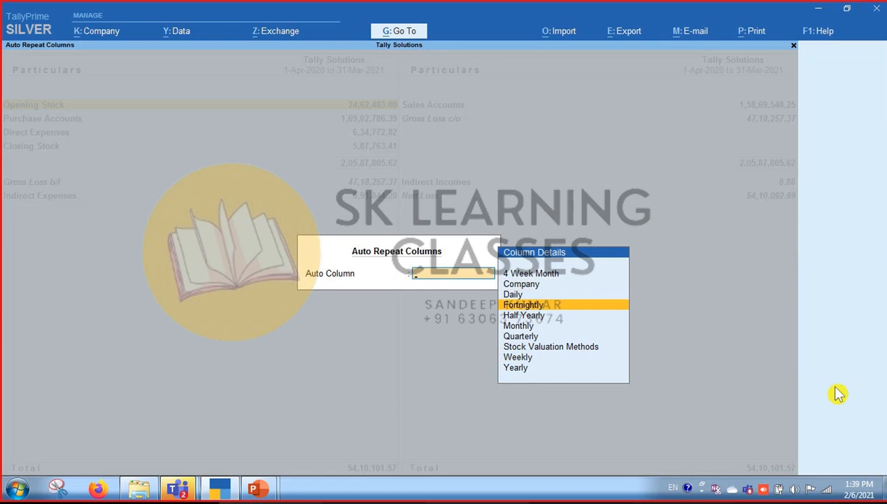
key(Down)
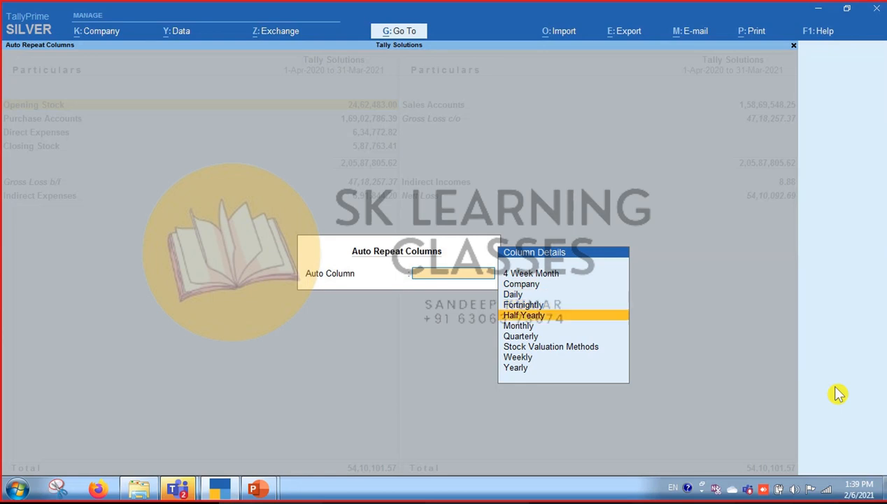
key(Down)
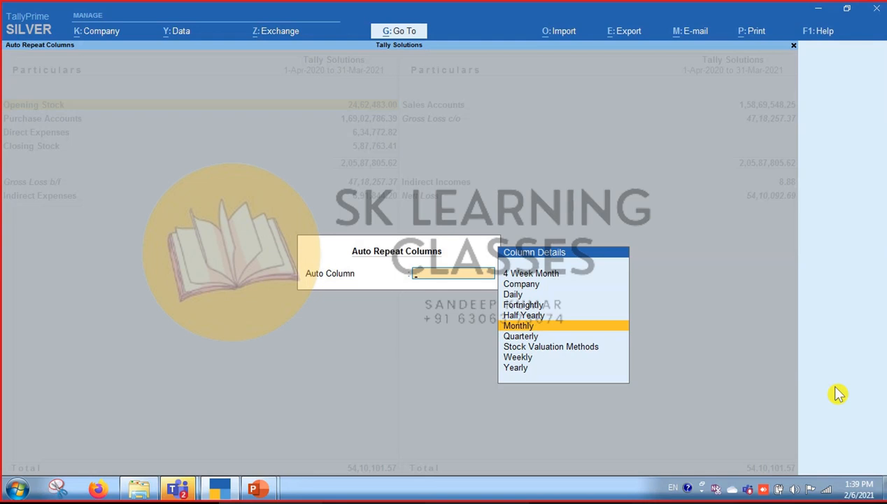
key(Return)
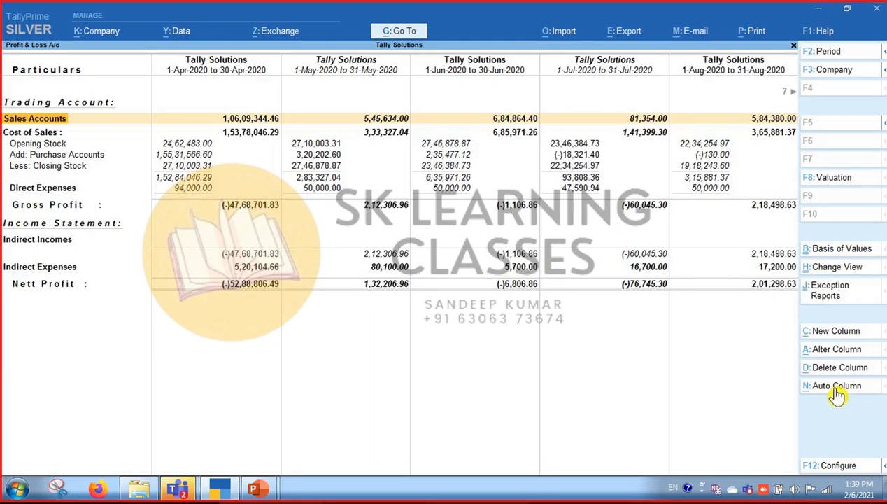
Examine the Sales Accounts figures across the monthly Profit & Loss columns of Tally Solutions.
key(Right)
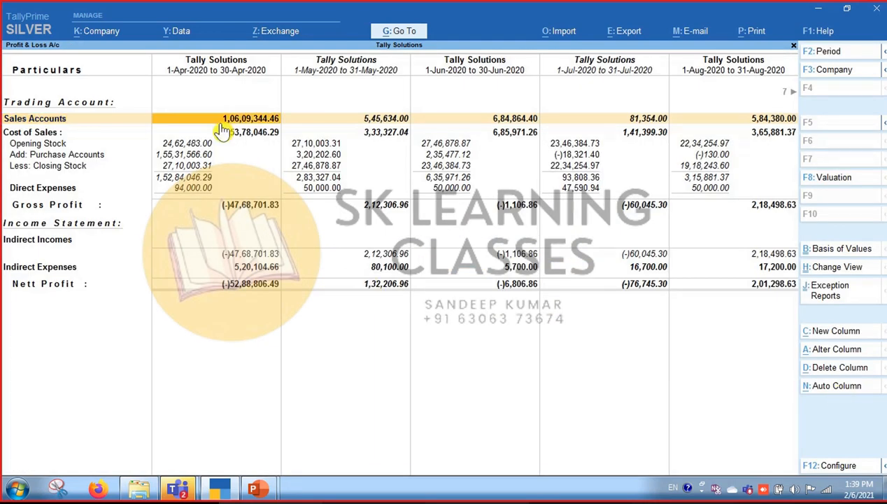
key(Right)
key(Right)
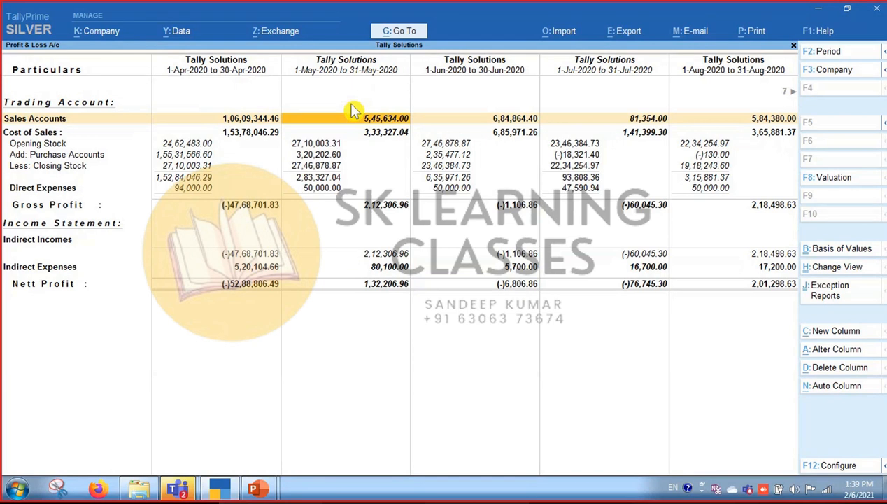
key(Right)
key(Right)
key(Right)
key(Right)
key(Right)
key(Right)
key(Right)
key(Right)
key(Right)
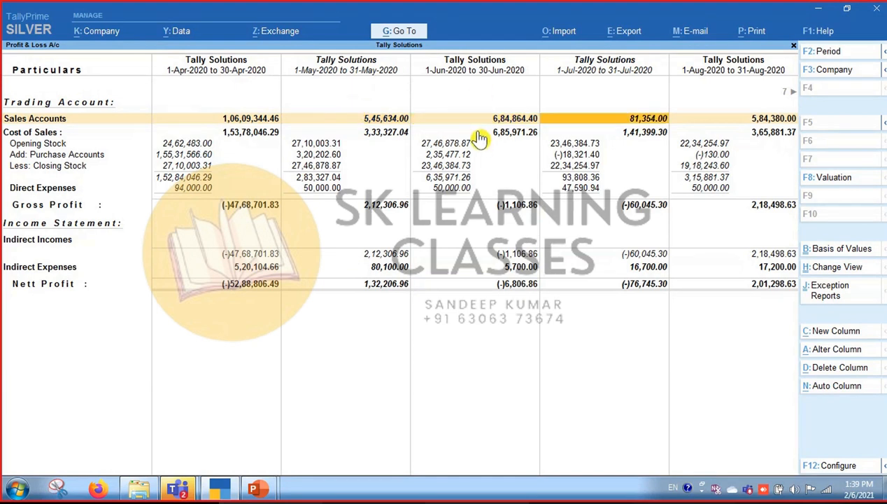
key(Left)
key(Left)
key(Left)
key(Left)
key(Left)
key(Left)
key(Left)
key(Left)
key(Left)
key(Left)
key(Left)
key(Left)
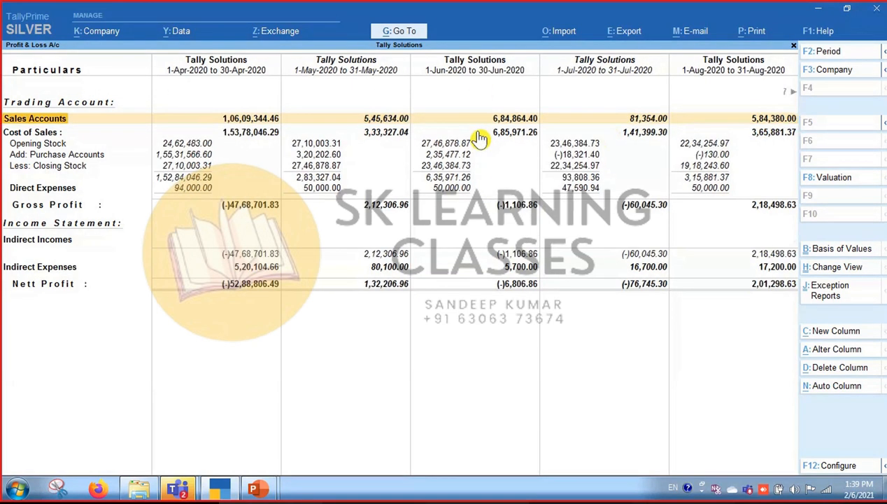
key(Right)
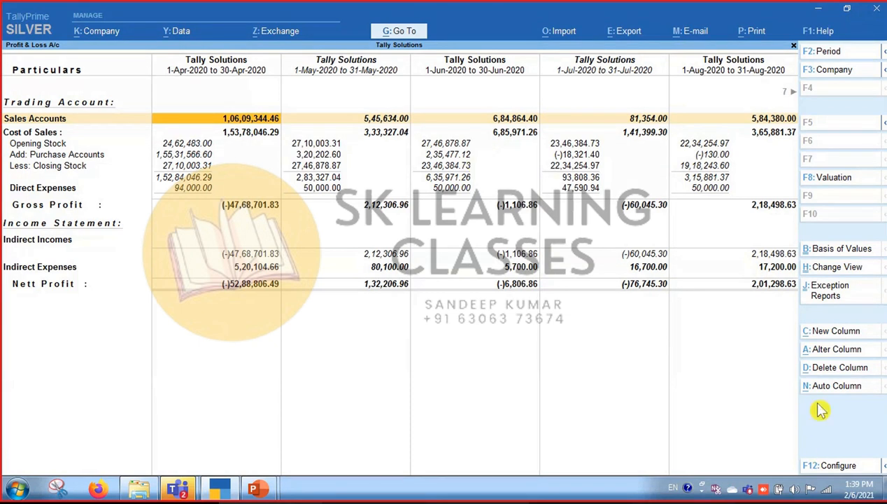
Change the automatic columns of the Tally Solutions Profit & Loss A/c to Quarterly.
click(834, 389)
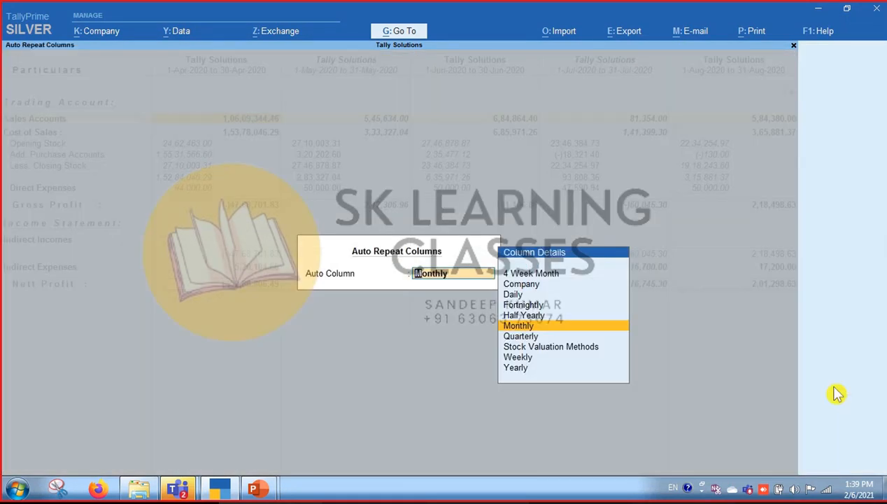
key(Down)
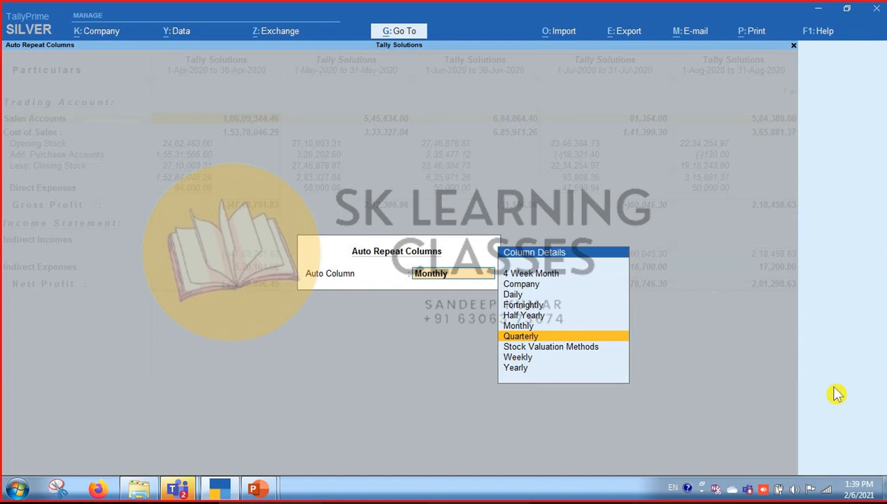
key(Return)
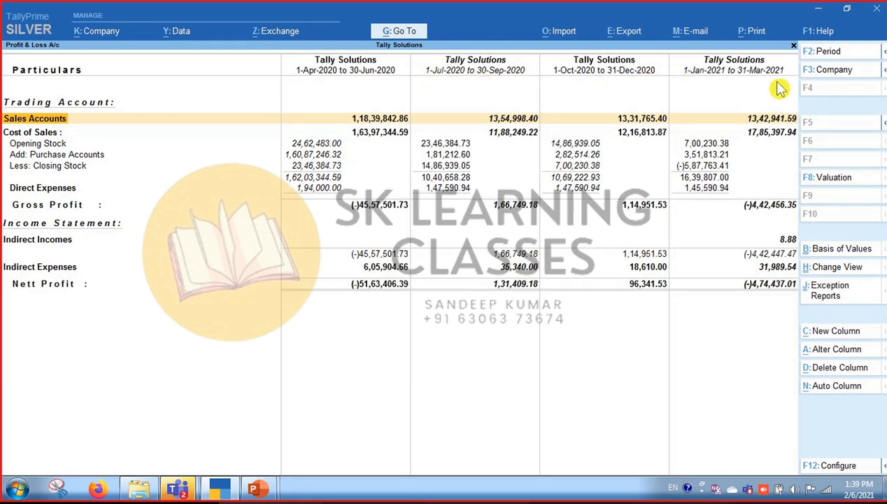
Change the automatic Profit & Loss columns to Half Yearly, and return to the Gateway of Tally without quitting.
click(824, 391)
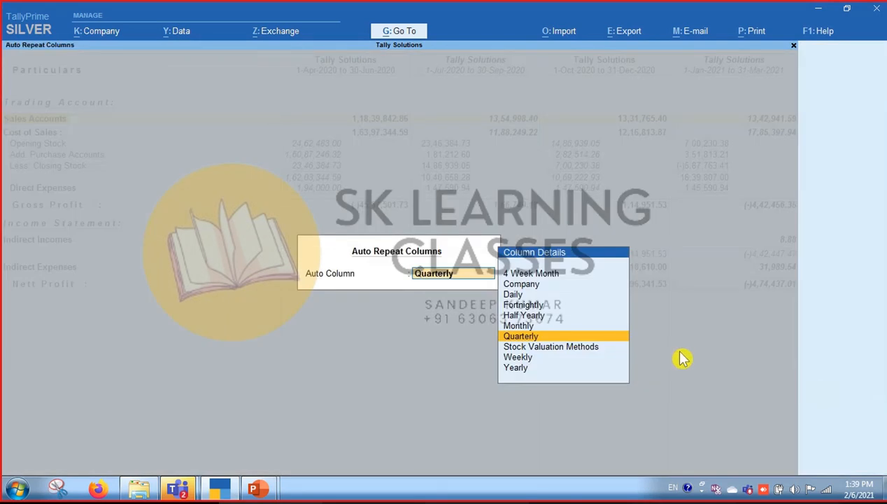
key(Down)
key(Down)
key(Down)
key(Up)
key(Up)
key(Up)
key(Up)
key(Up)
key(Up)
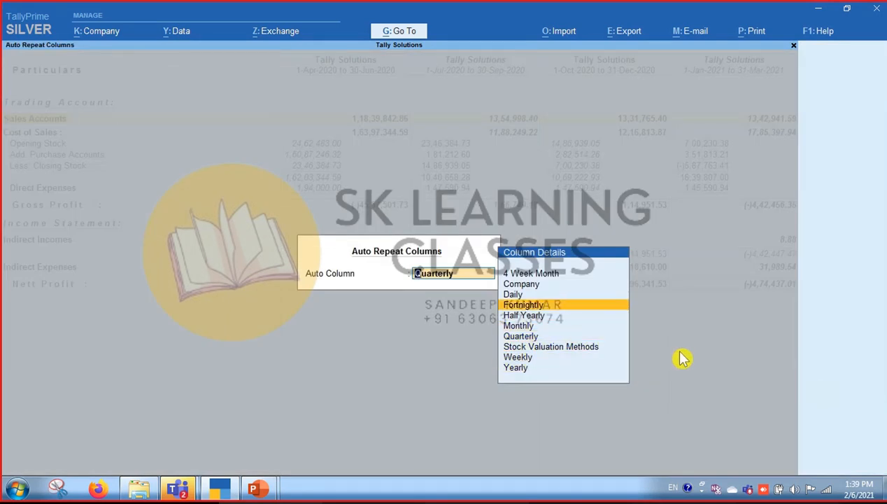
key(Up)
key(Up)
key(Up)
key(Down)
key(Down)
key(Down)
key(Down)
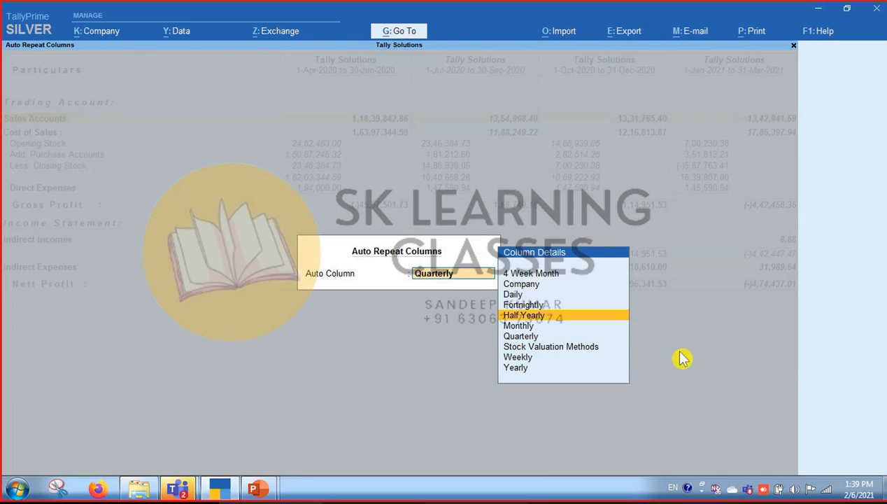
key(Return)
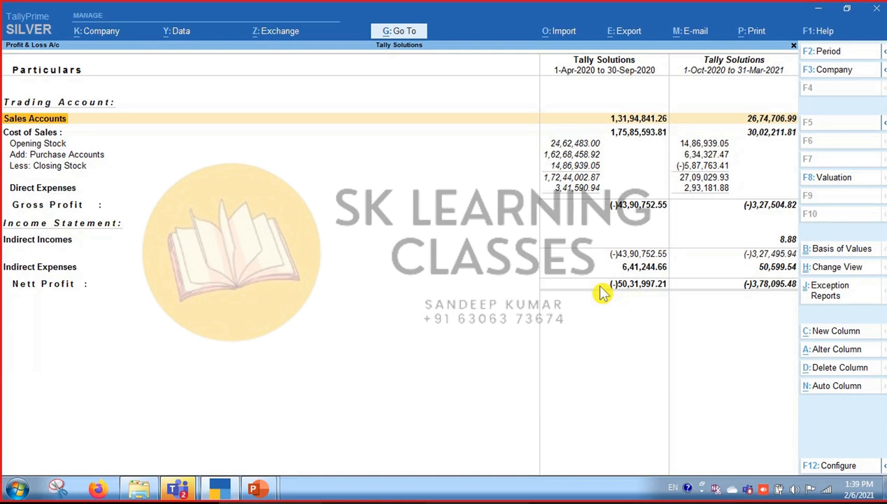
key(Escape)
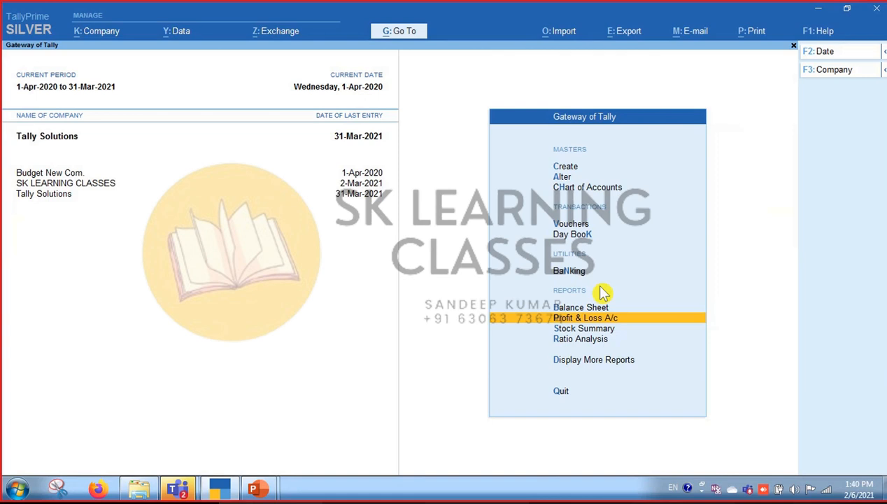
key(Escape)
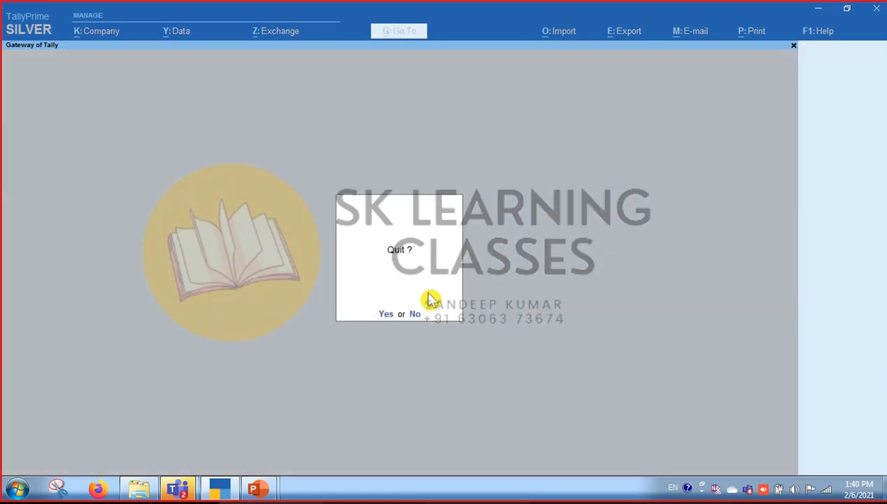
key(n)
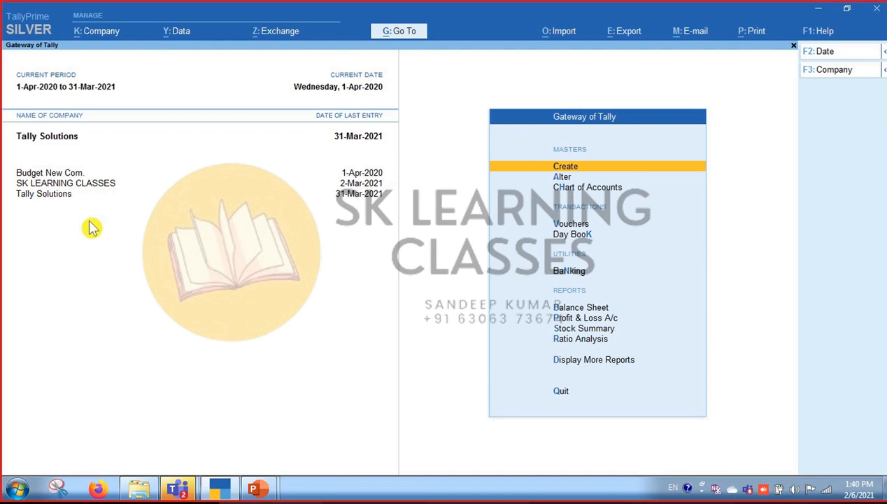
Start creating a group company with "Group New Demo" as both its company name and mailing name.
click(114, 35)
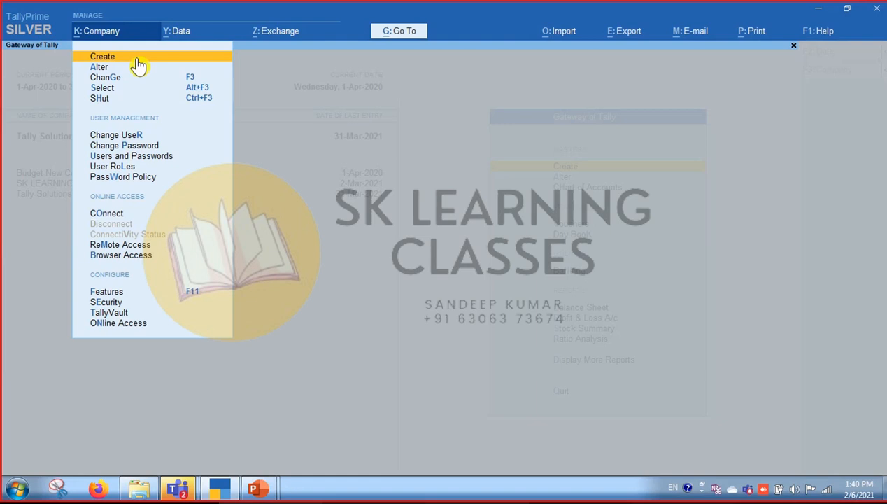
click(135, 56)
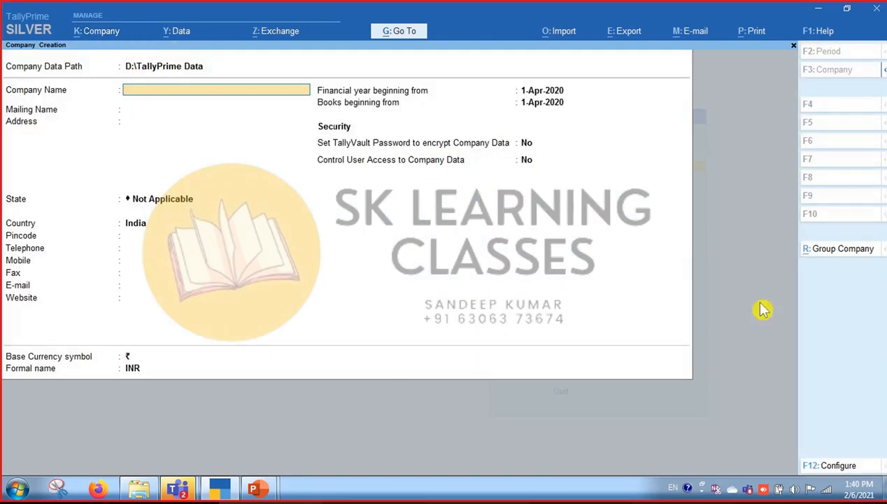
click(859, 253)
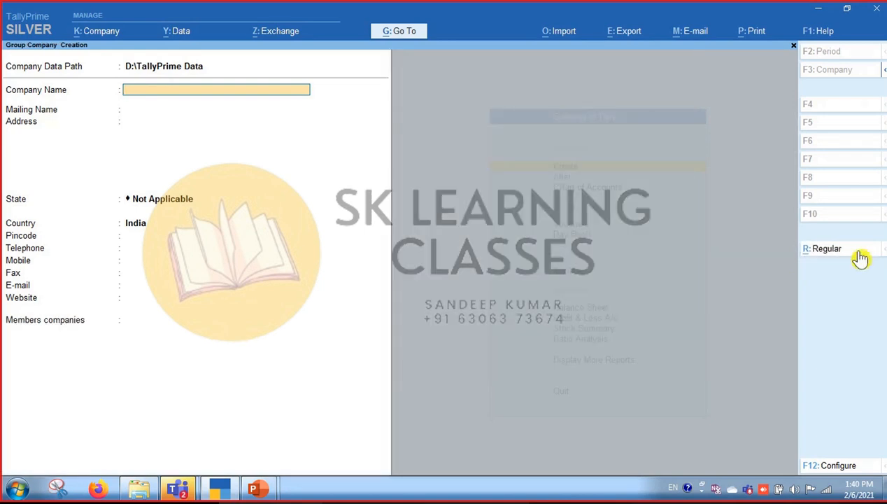
text(Group New Demo)
key(Return)
key(Return)
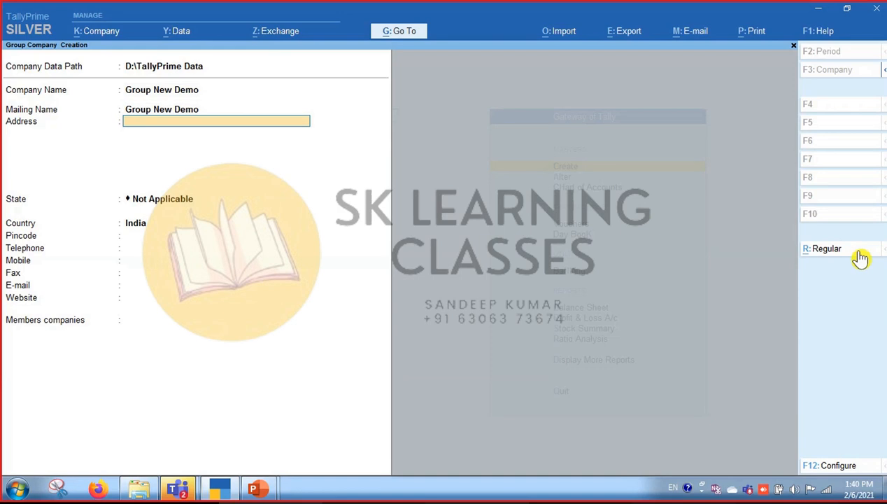
Set the group company's state to Uttar Pradesh, keeping India as country and leaving the address and contact details blank.
key(Return)
key(Return)
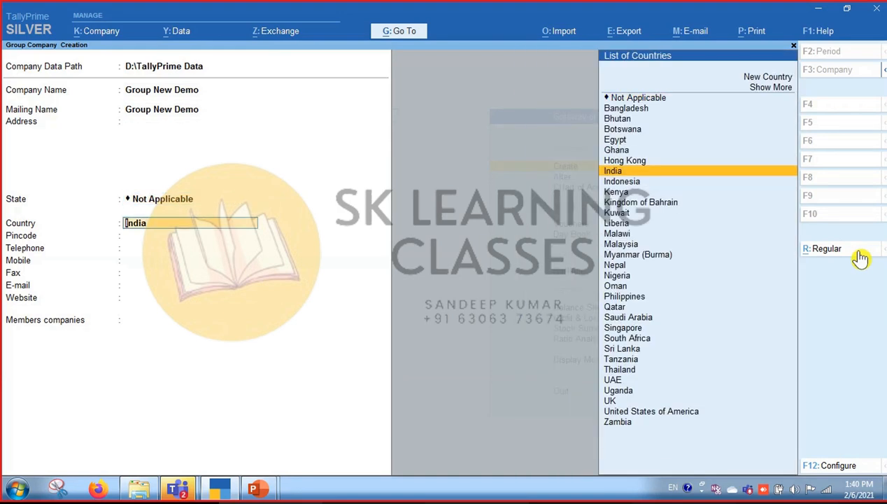
key(BackSpace)
text(ut)
key(Down)
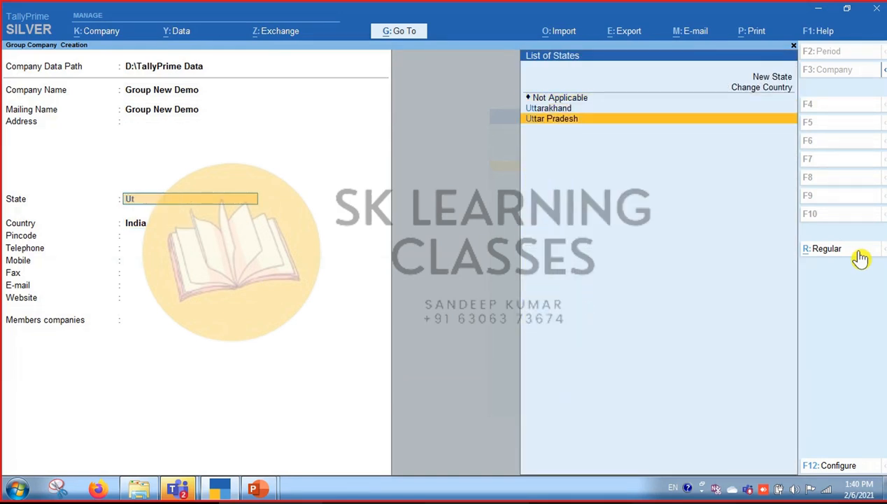
key(Return)
key(Return)
key(Return)
key(Return)
key(Return)
key(Return)
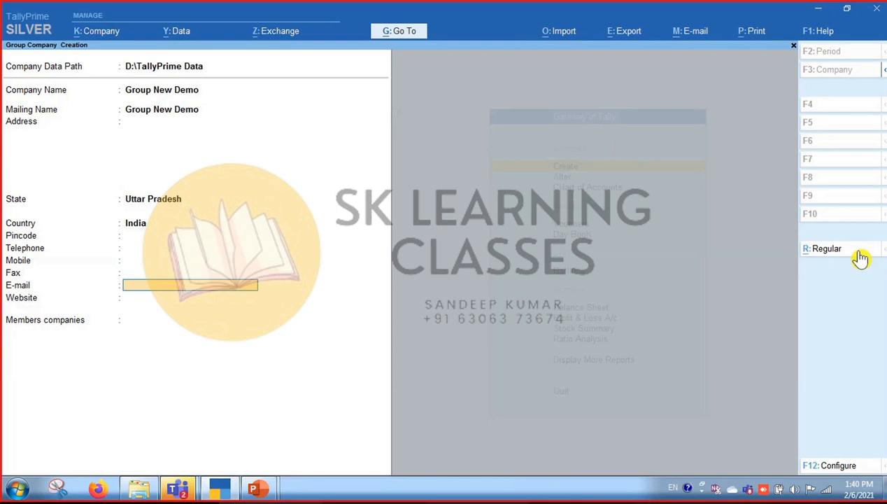
key(Return)
Add SK LEARNING CLASSES as the first member company of Group New Demo.
key(Down)
key(Down)
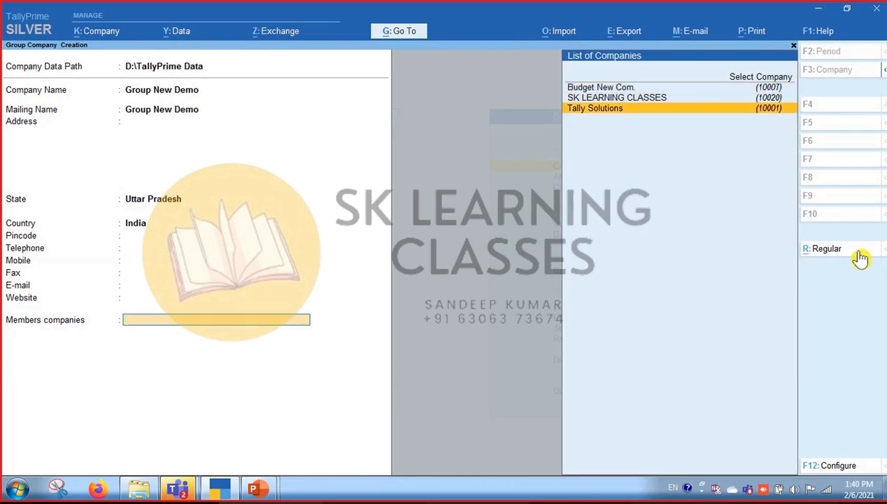
key(Up)
key(Up)
key(Down)
key(Down)
key(Up)
key(Up)
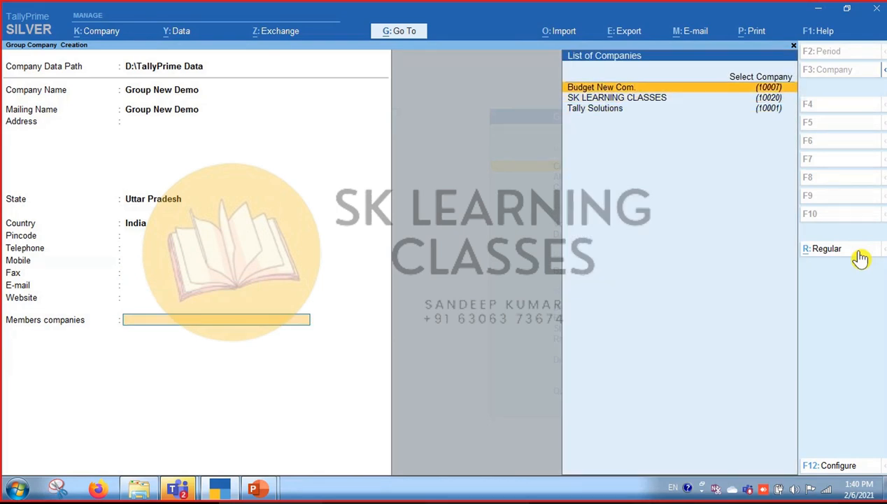
key(Down)
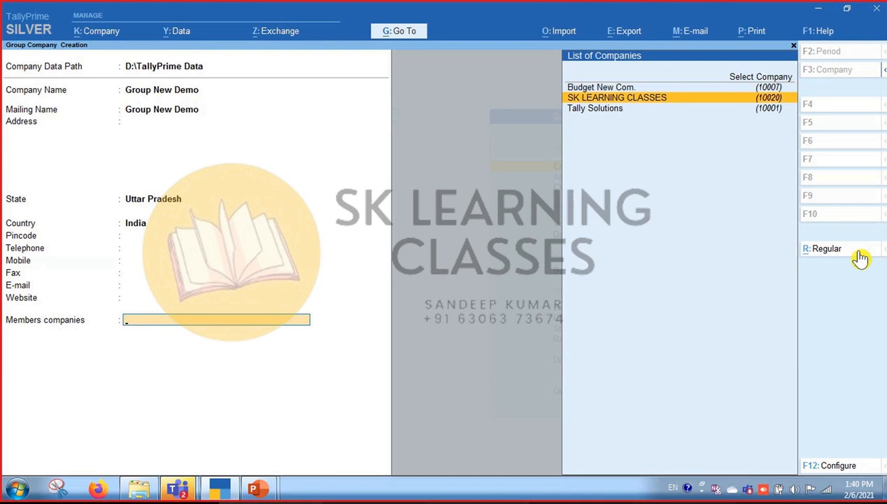
key(Return)
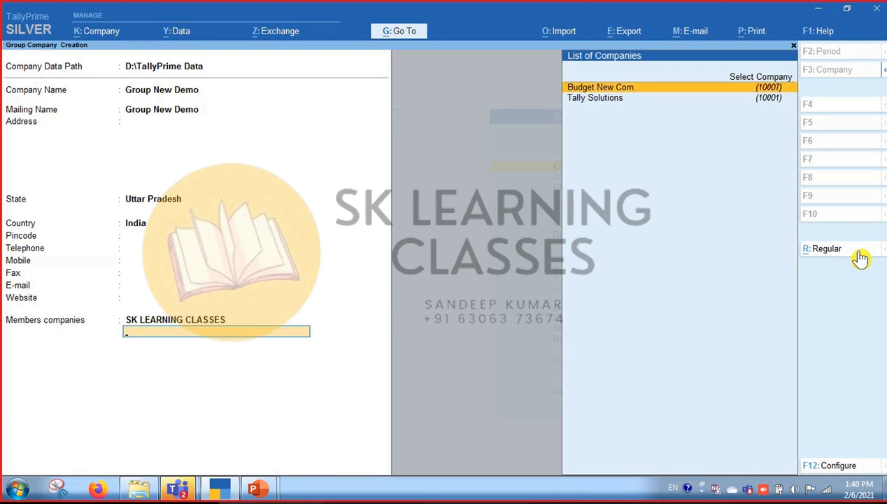
Add Cost Centres (10003) from the full company list as the second member company, and save the group company.
key(Down)
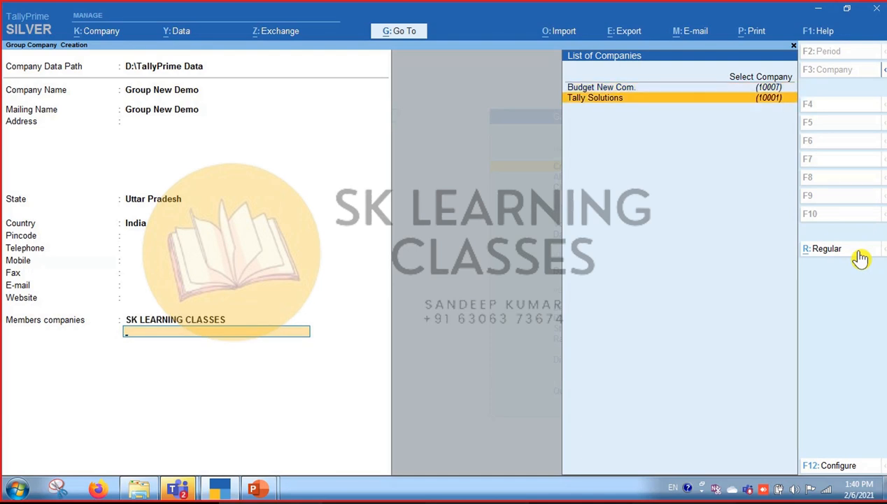
key(Up)
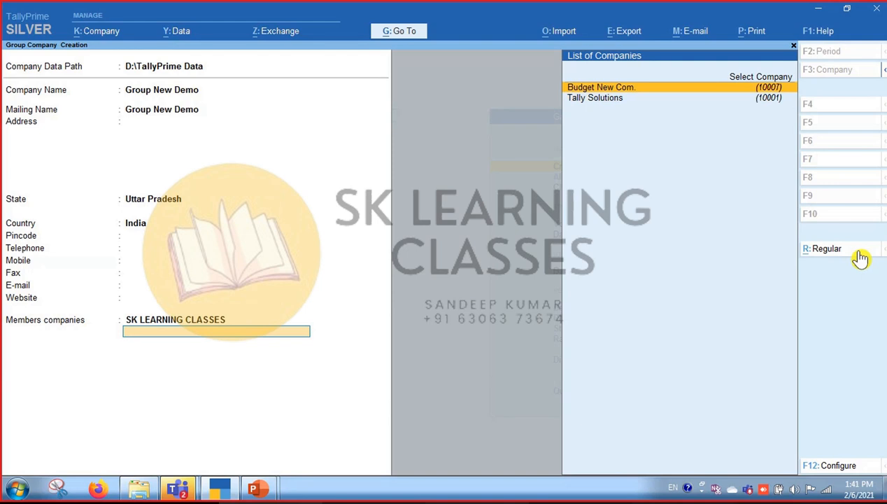
key(Down)
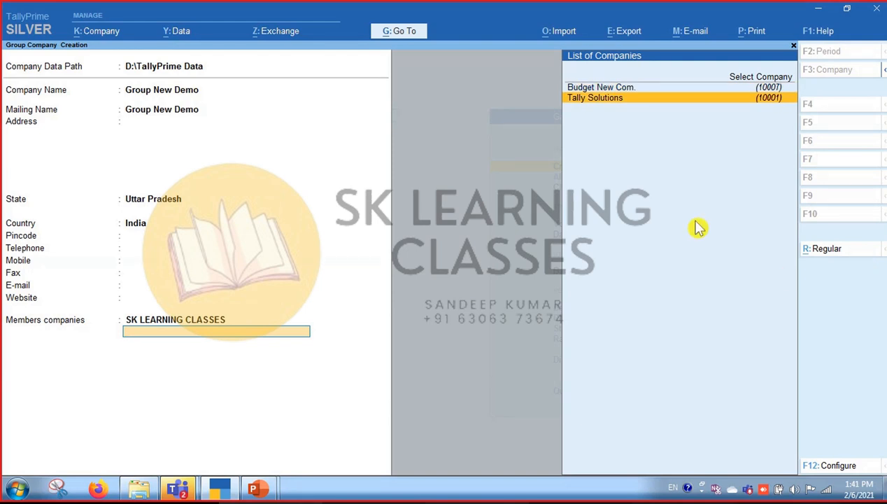
key(Up)
key(Up)
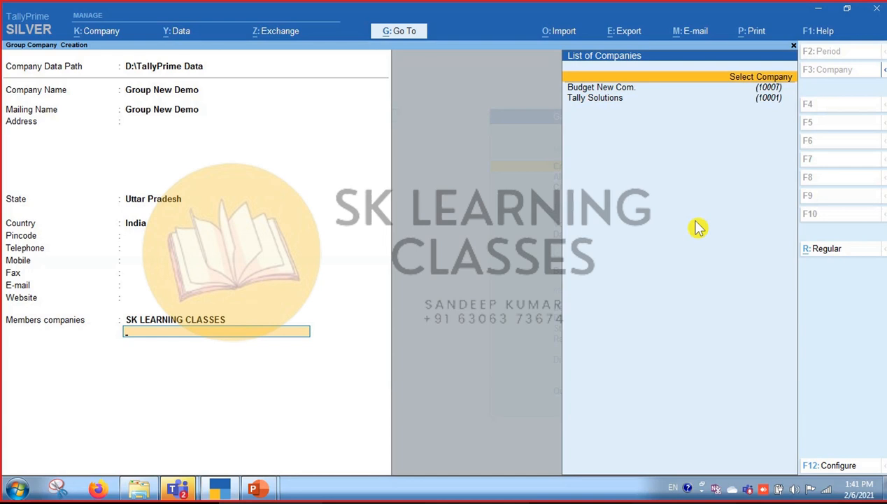
key(Return)
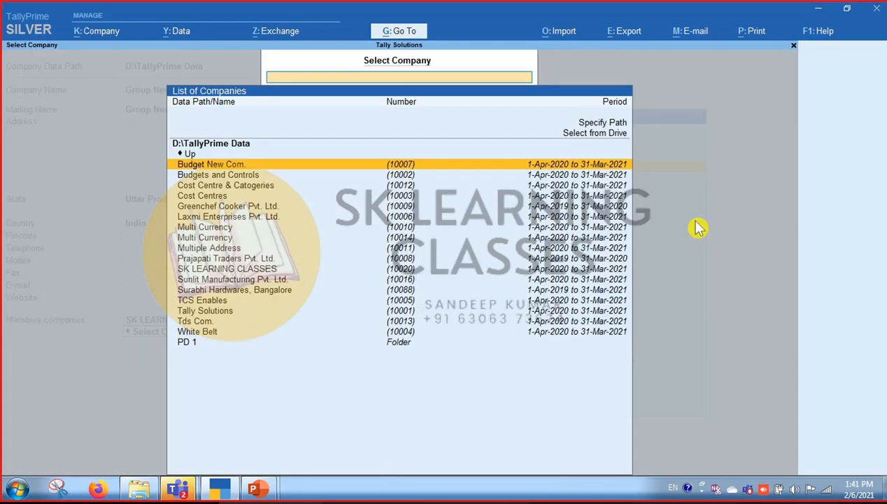
key(Down)
key(Down)
key(Down)
key(Down)
key(Down)
key(Down)
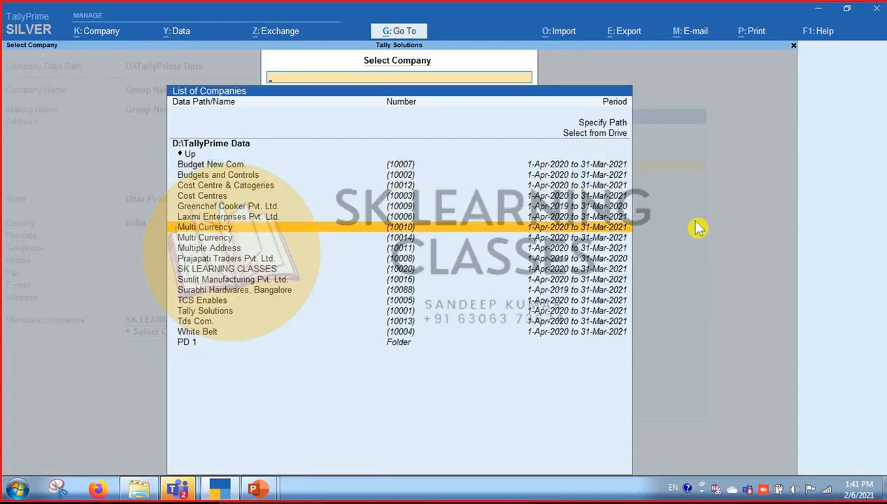
key(Up)
key(Up)
key(Up)
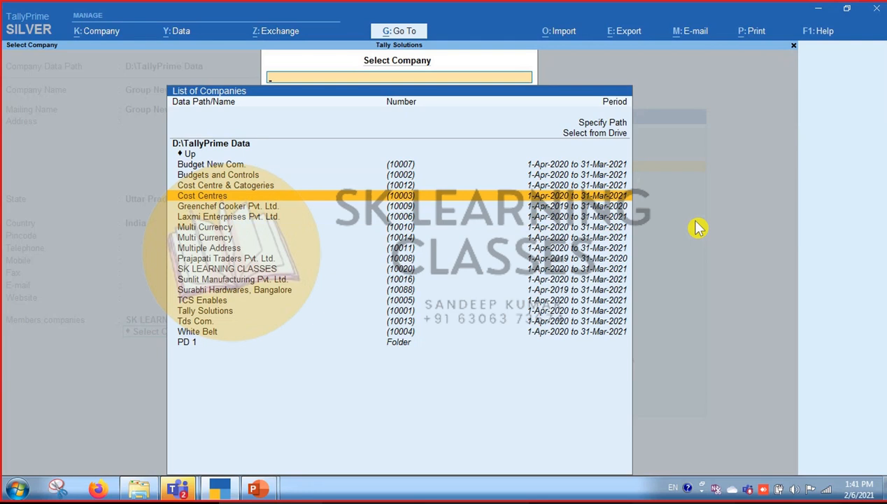
key(Return)
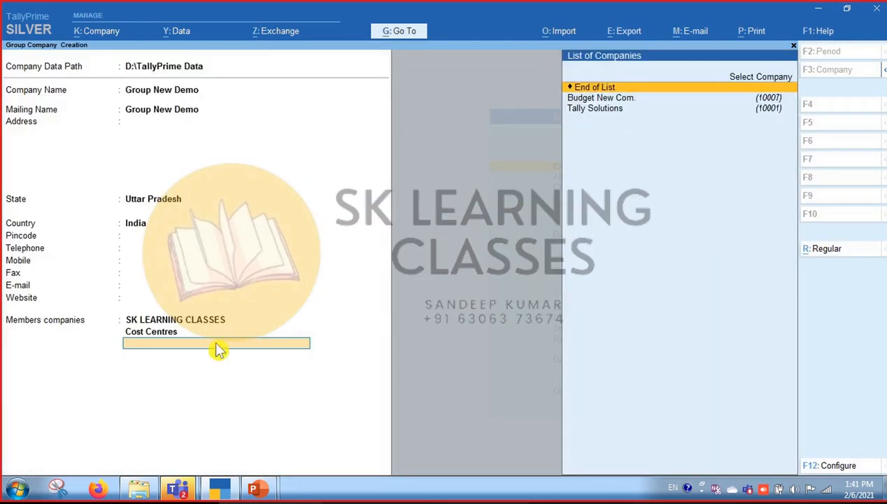
key(Return)
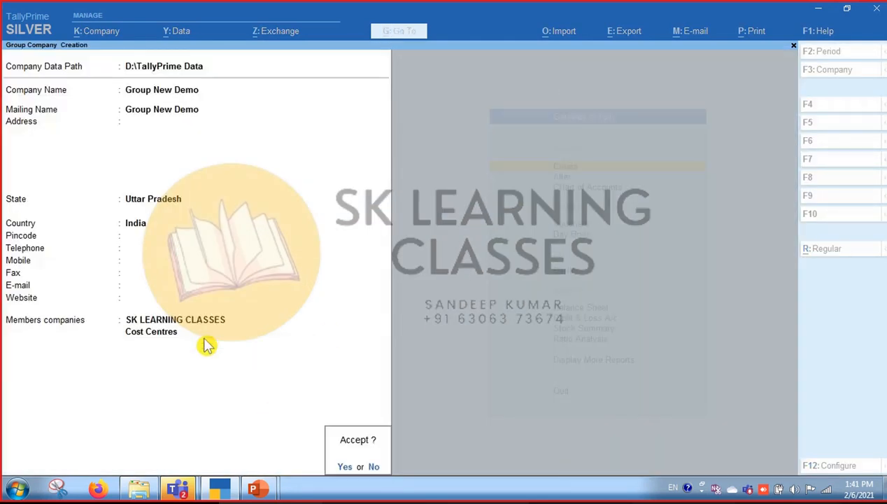
key(Return)
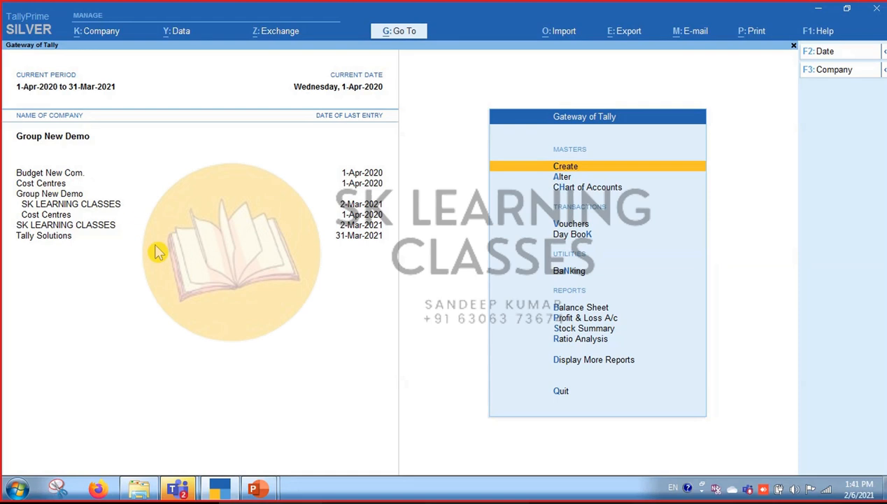
Make Cost Centres the active company and open its Profit & Loss A/c.
key(Down)
key(Down)
key(Down)
key(Down)
key(Down)
key(Down)
key(Down)
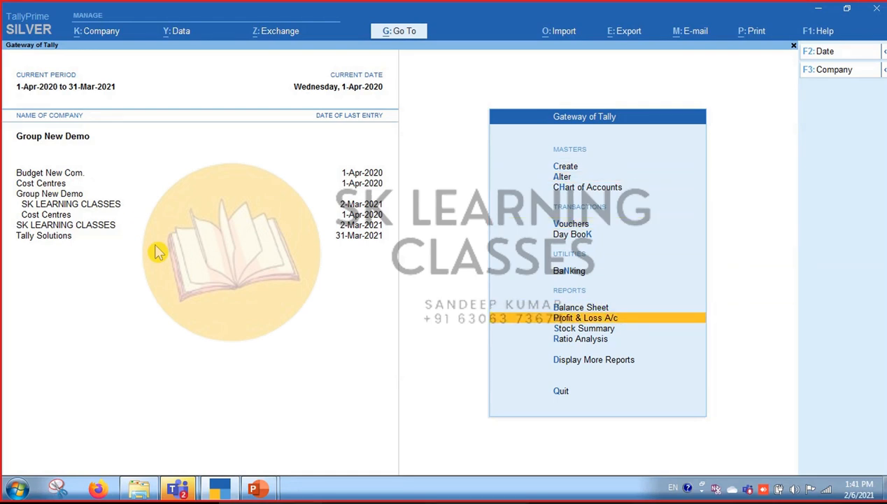
click(49, 184)
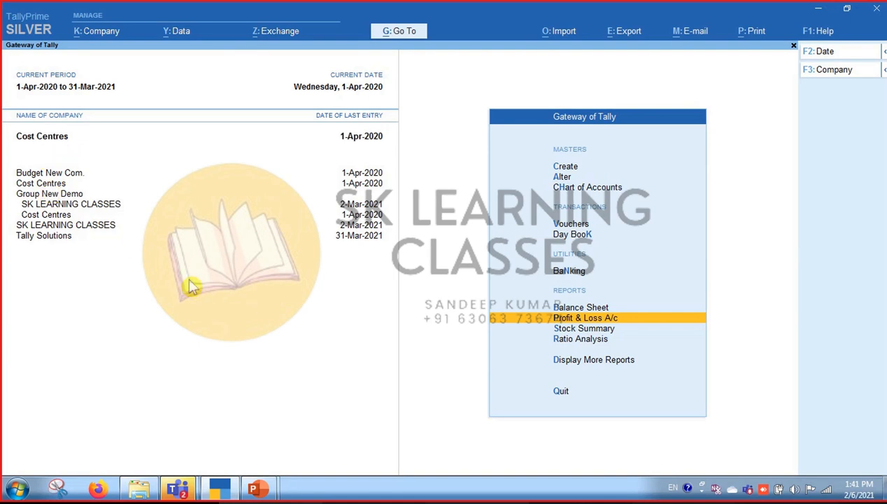
key(Return)
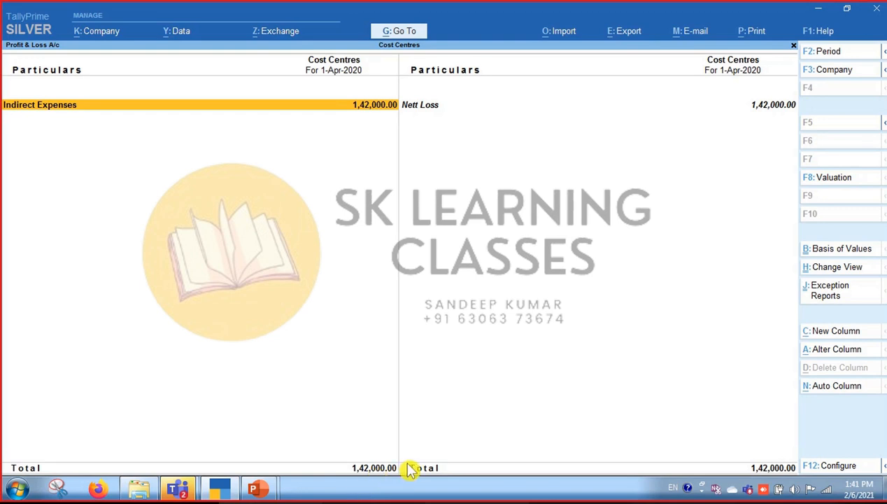
Add a Budget New Com. column from 1-Apr-2020 to the Cost Centres Profit & Loss A/c, with Default stock valuation and Actuals.
click(832, 333)
key(Up)
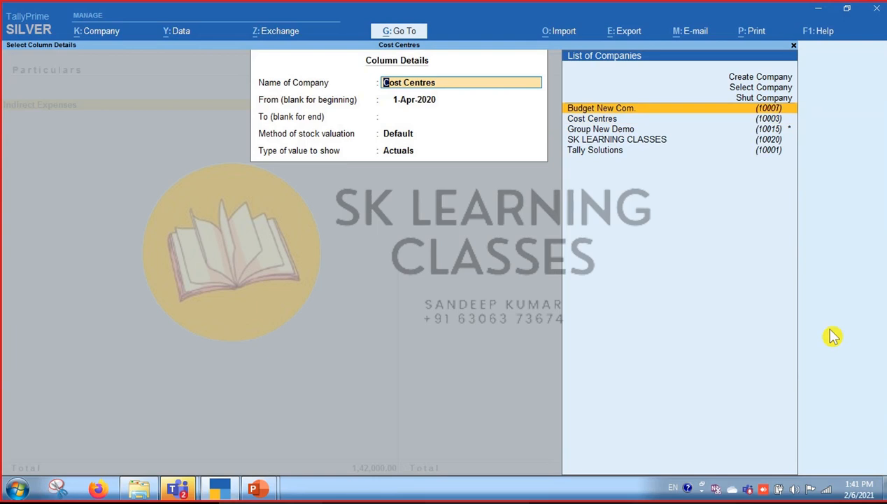
key(Return)
key(Return)
key(Return)
key(Return)
key(Return)
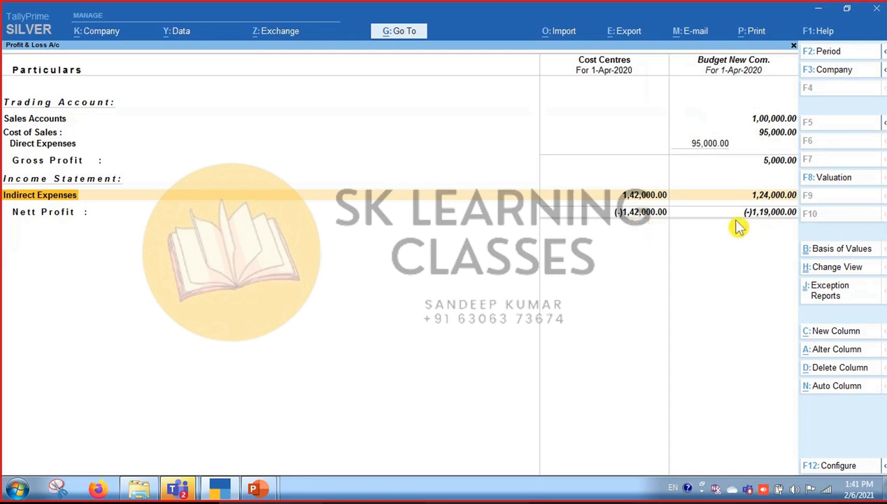
Switch the active company to Group New Demo and open its Profit & Loss A/c.
key(Escape)
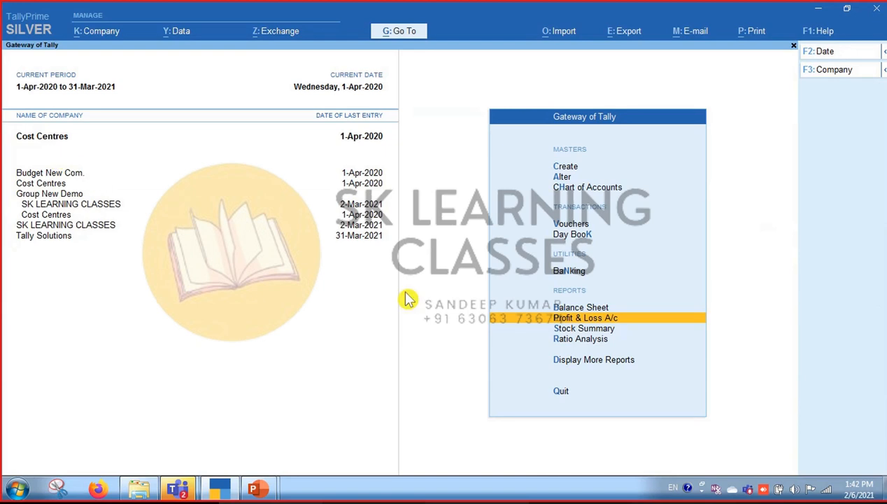
click(61, 197)
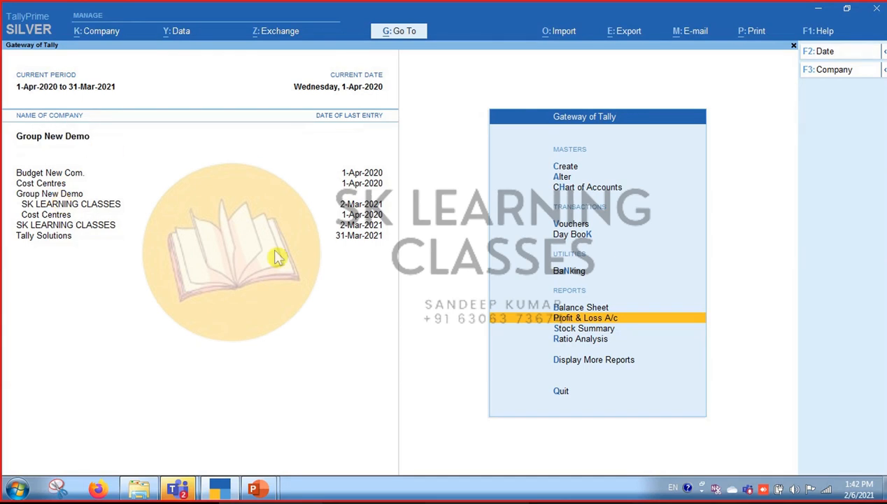
key(Return)
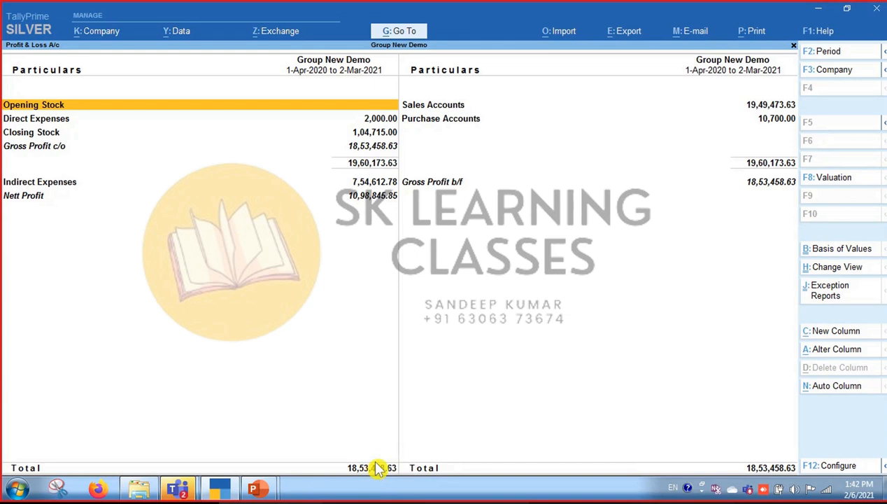
Add a Cost Centres column from 1-Apr-2020 to the group's Profit & Loss A/c, using Base Currency, Default valuation and Actuals.
click(817, 334)
key(Up)
key(Up)
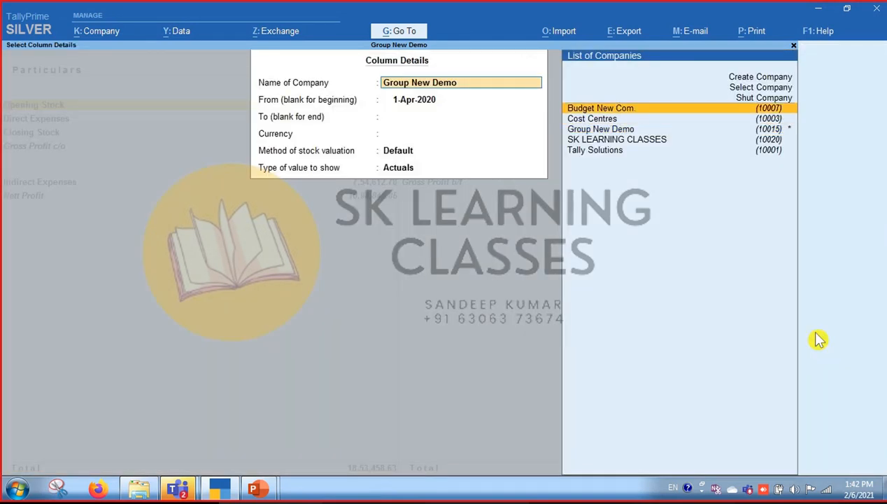
key(Down)
key(Return)
key(Return)
key(Return)
key(Return)
key(Return)
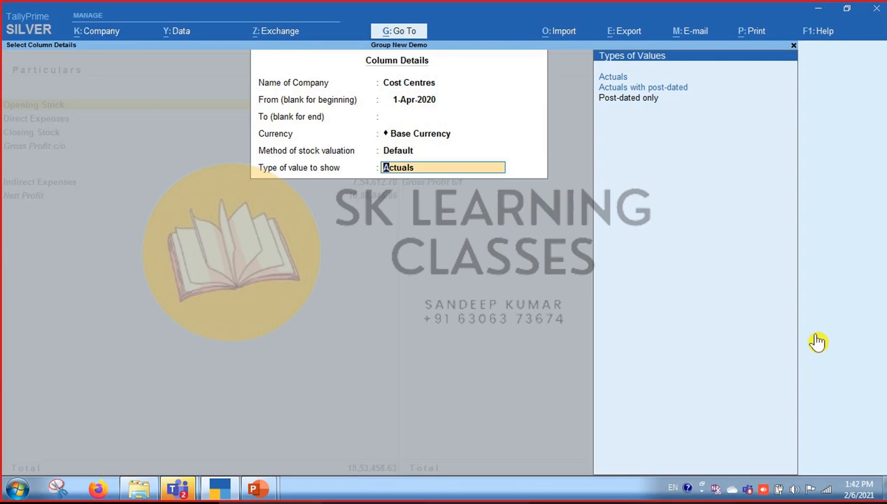
key(Return)
Add a Budget New Com. column from 1-Apr-2020 to the group's Profit & Loss A/c, using Base Currency, Default valuation and Actuals.
click(818, 334)
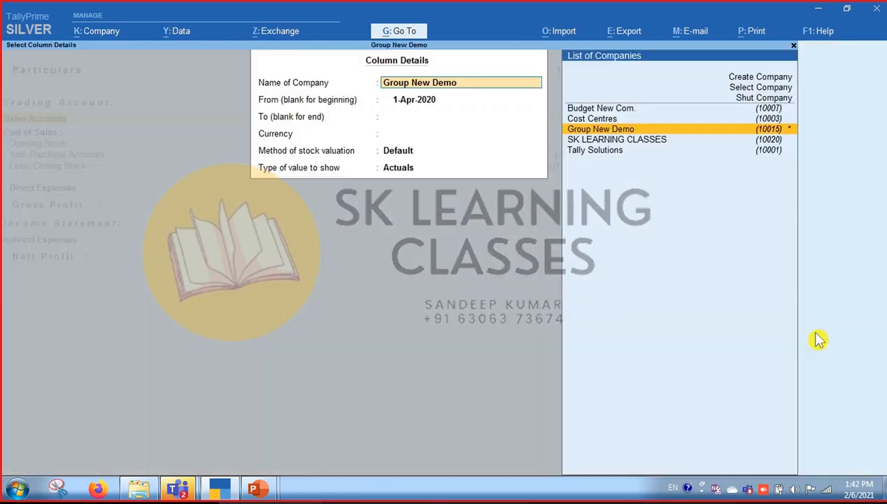
key(Up)
key(Up)
key(Return)
key(Return)
key(Return)
key(Return)
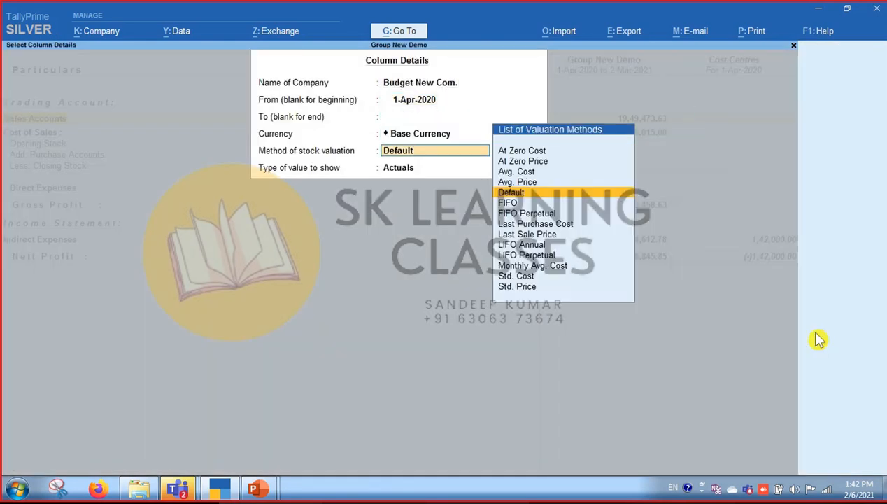
key(Return)
key(Return)
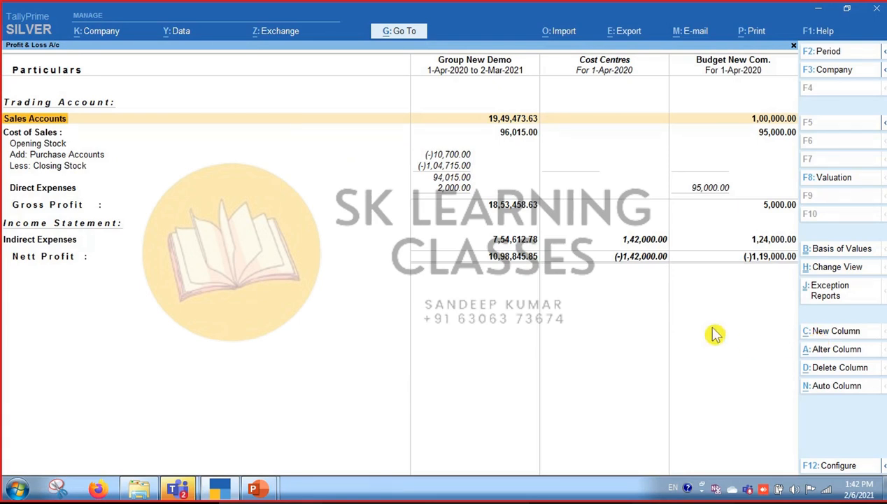
Compare the group, Cost Centres and Budget New Com. figures down to Indirect Expenses, and return to the Gateway of Tally.
key(Down)
key(Down)
key(Down)
key(Down)
key(Down)
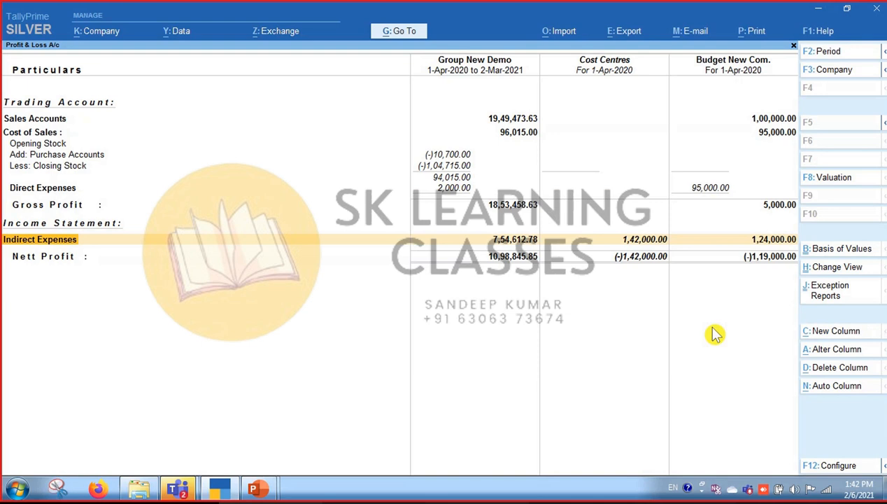
key(Escape)
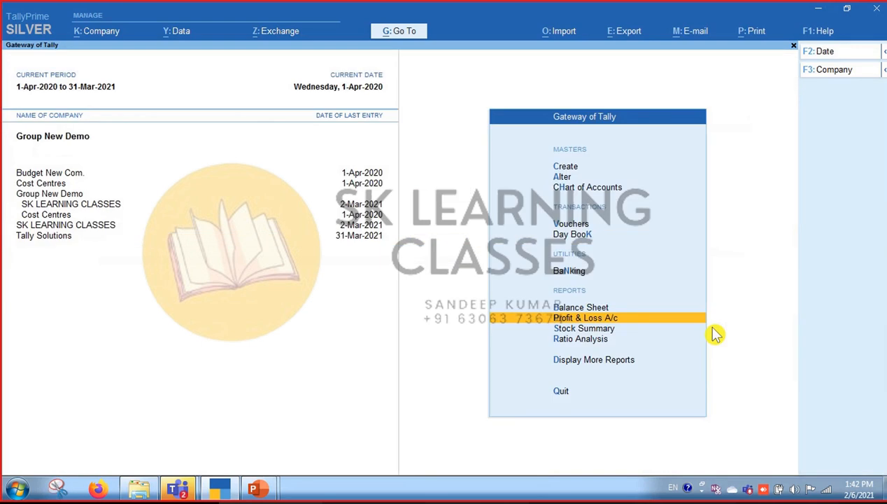
Make Cost Centres the active company.
click(54, 185)
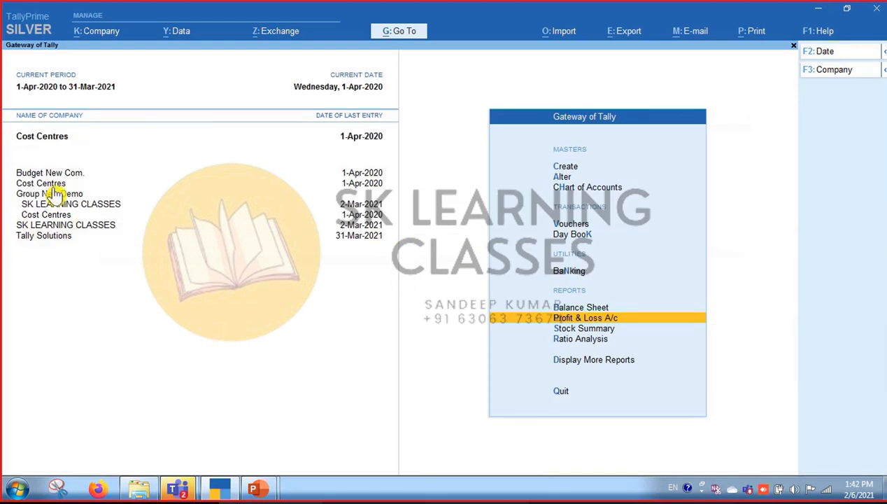
Search the list of stored companies for "gr" to locate the group company Group New Demo, and close the list without selecting it.
click(102, 35)
key(Down)
key(Down)
key(Down)
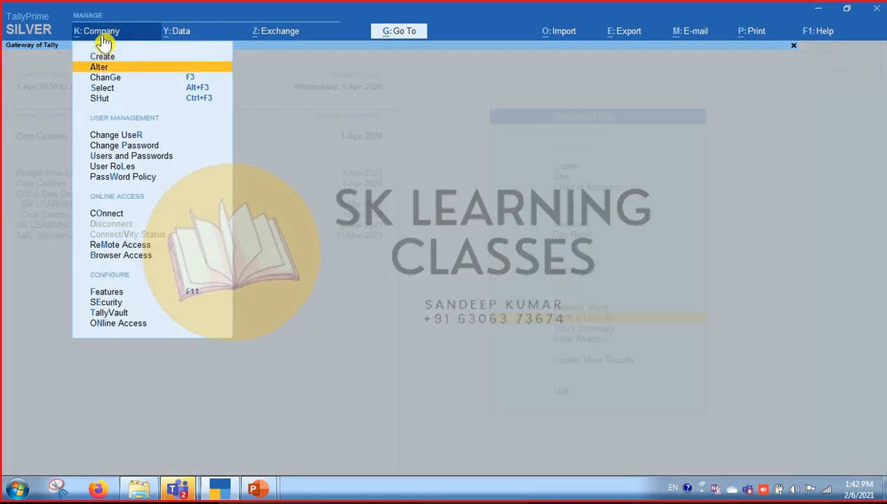
key(Return)
key(Down)
key(Down)
key(Down)
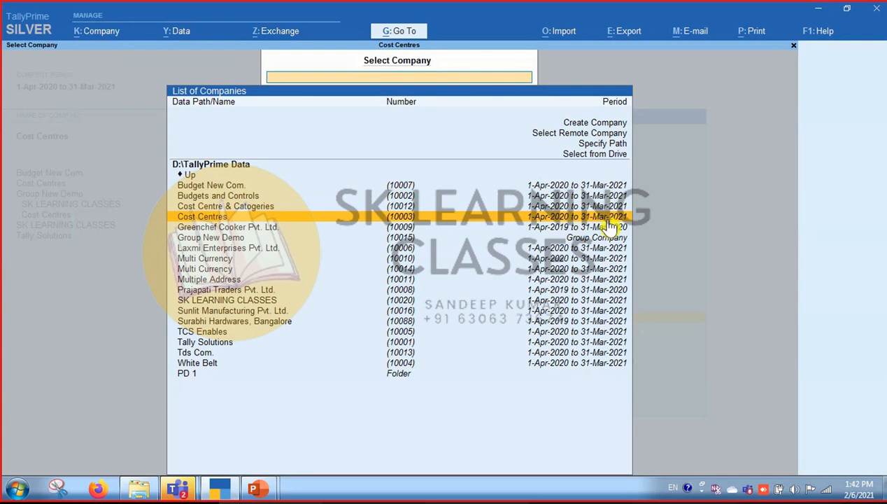
key(Up)
key(Up)
key(Up)
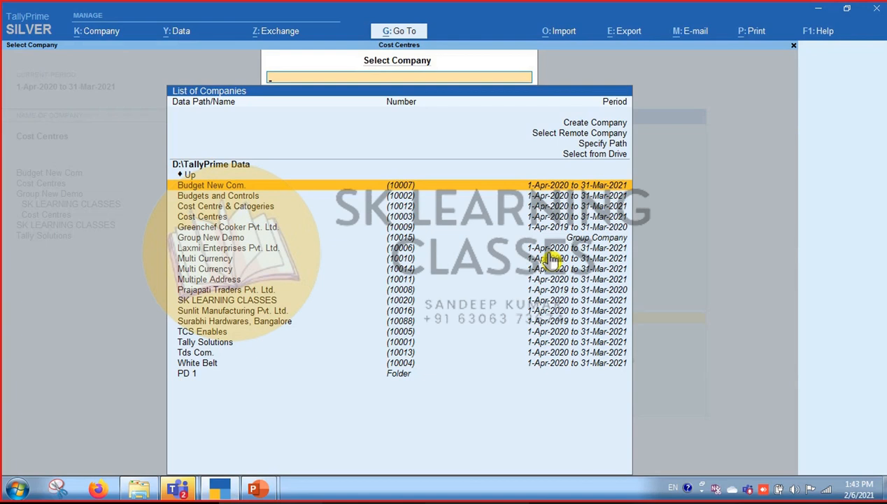
text(gr)
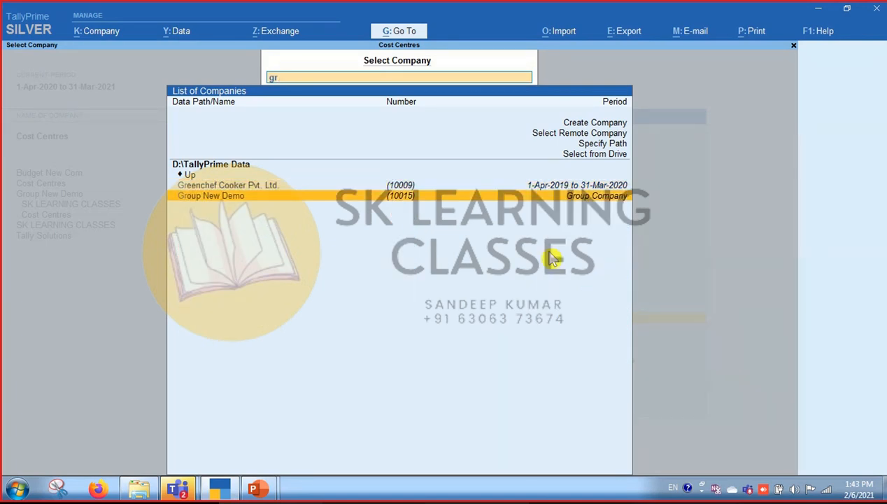
key(Escape)
key(Escape)
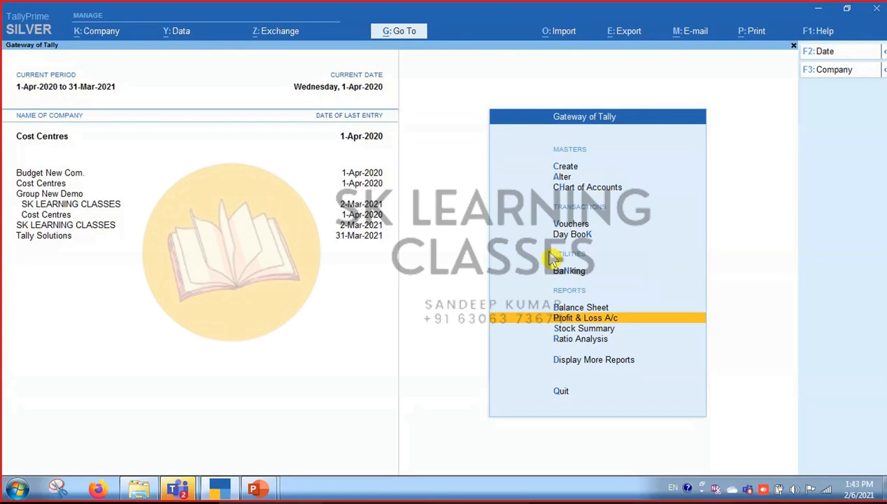
Open the Cost Centres Profit & Loss A/c and add a Budget New Com. column from 1-Apr-2020 with Default valuation and Actuals.
key(Return)
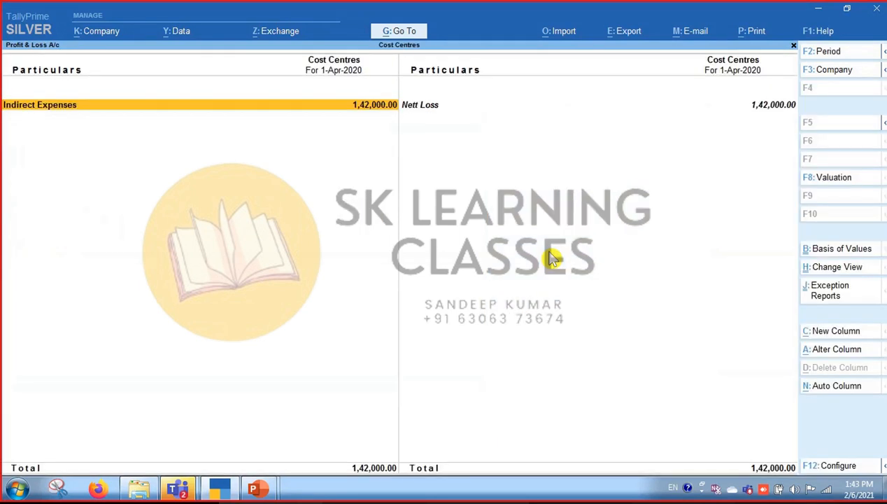
click(817, 336)
key(Down)
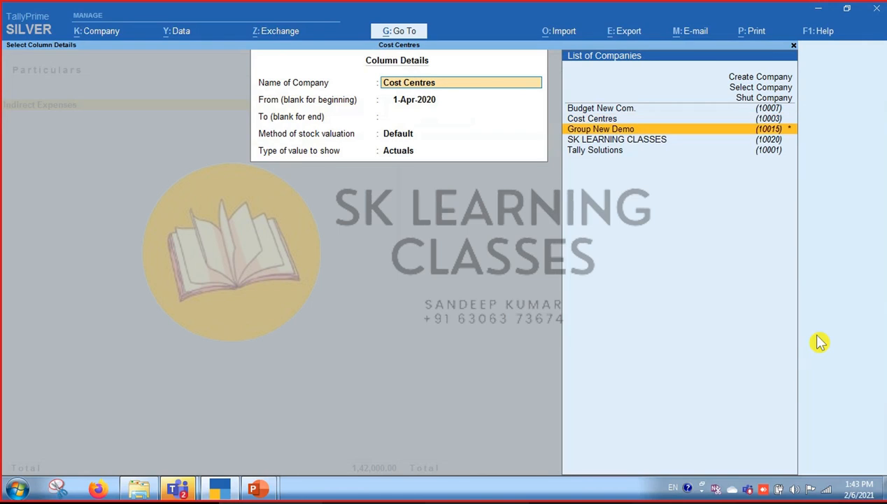
key(Up)
key(Up)
key(Return)
key(Return)
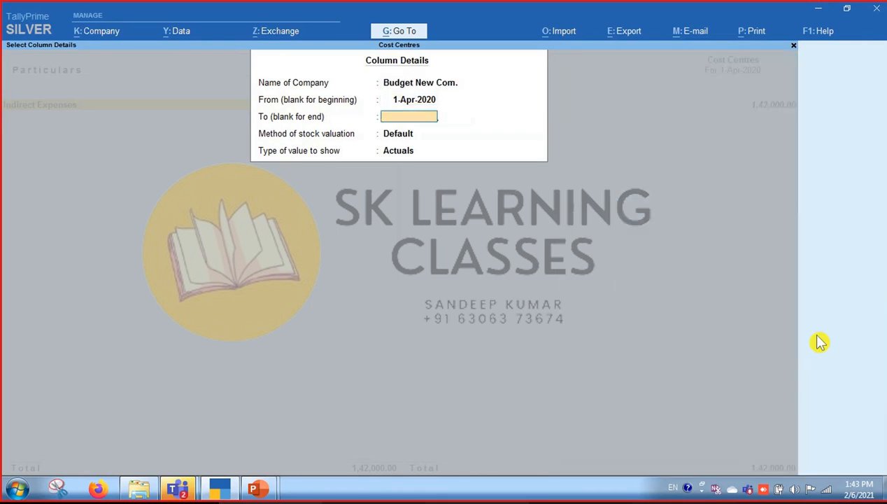
key(Return)
key(Return)
key(Return)
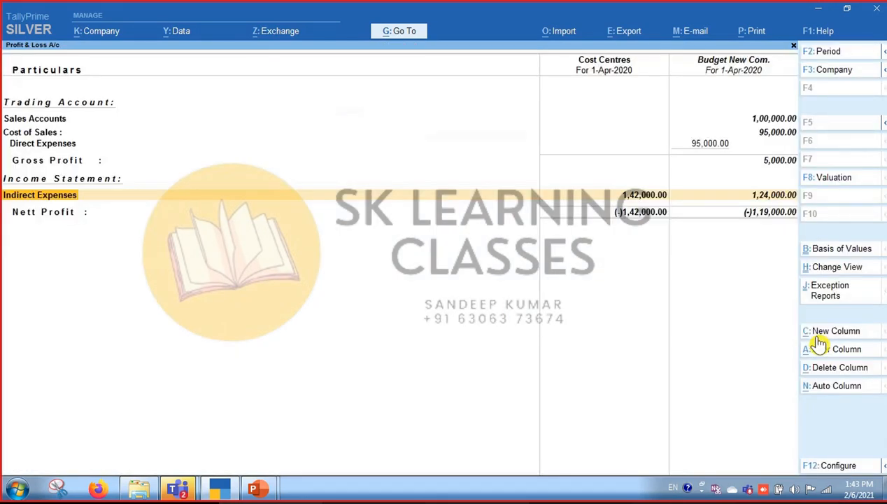
Add a Group New Demo column from 1-Apr-2020 to the Profit & Loss A/c, using Default stock valuation and Actuals.
key(alt+c)
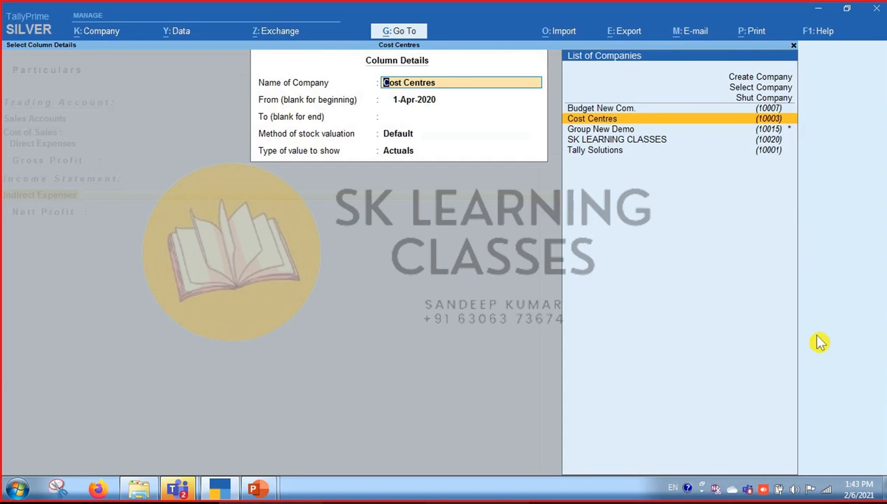
key(Up)
key(Down)
key(Down)
key(Down)
key(Up)
key(Return)
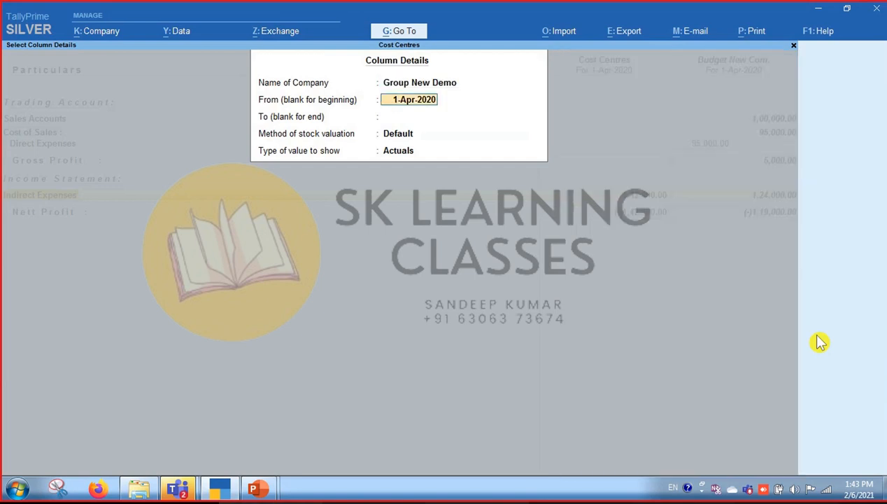
key(Return)
key(Return)
key(Return)
key(Return)
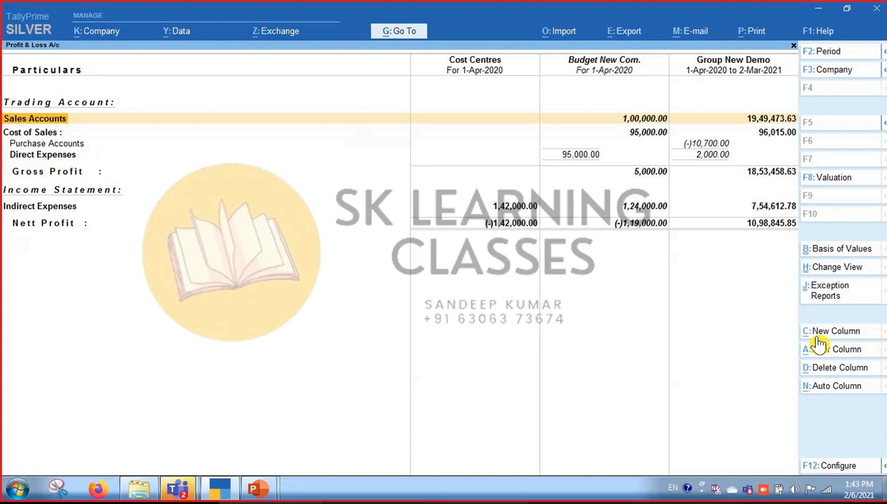
Calculate 142000+119000 in the built-in calculator to combine the two companies' losses, and return to the Gateway of Tally.
key(ctrl+n)
text(14)
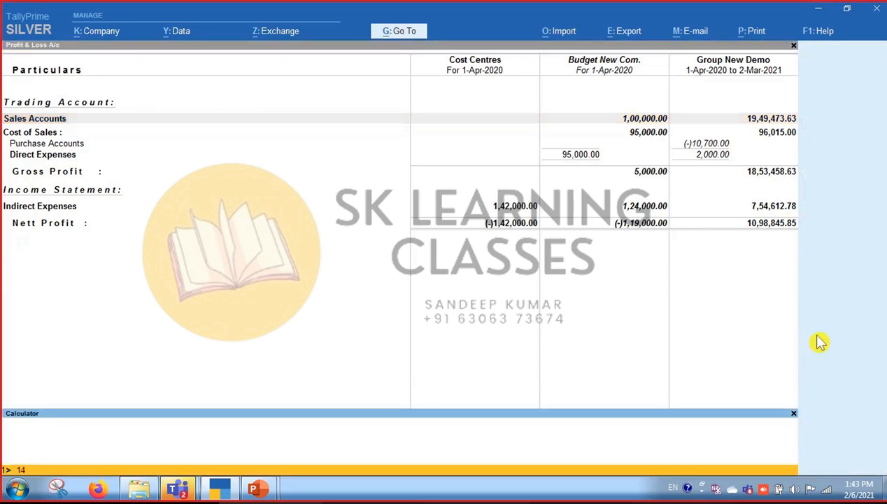
text(2000)
text(+119000)
key(Return)
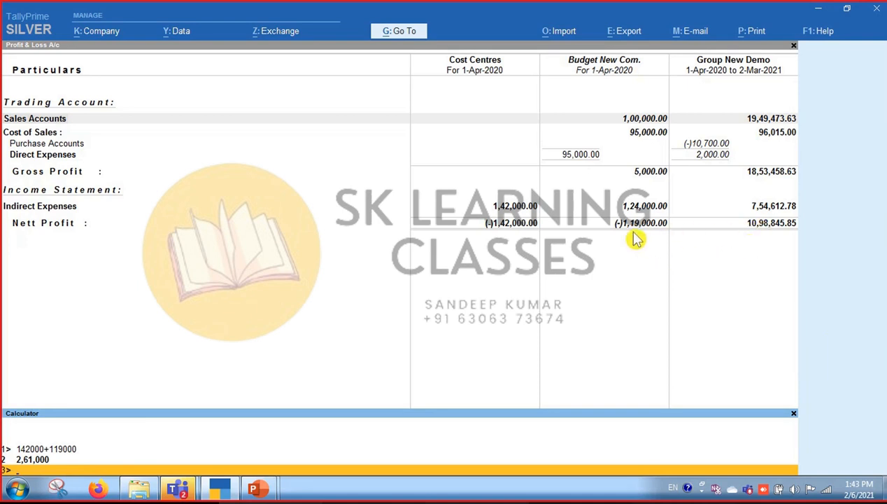
click(647, 271)
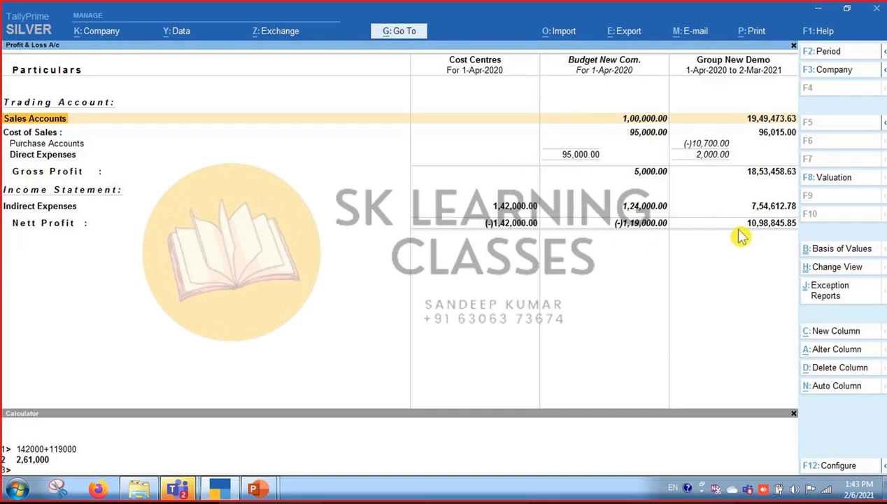
key(Escape)
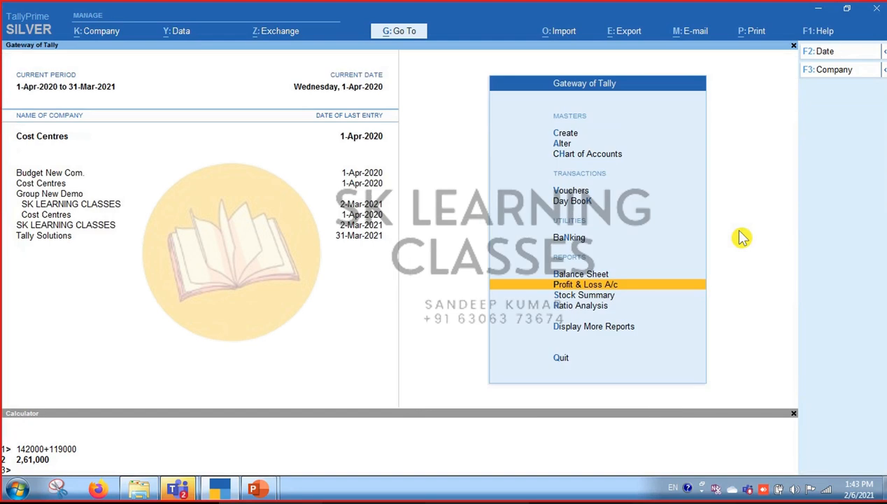
Make Group New Demo the active company and view its Balance Sheet.
click(68, 195)
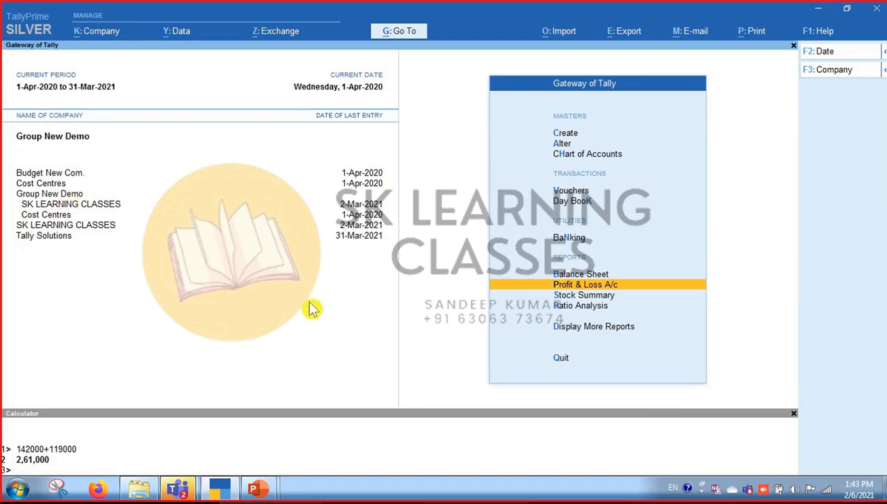
key(Up)
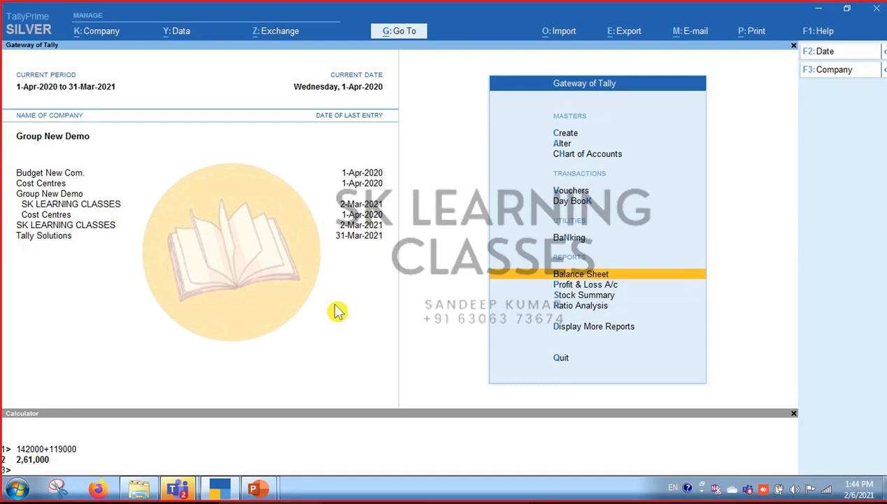
key(Return)
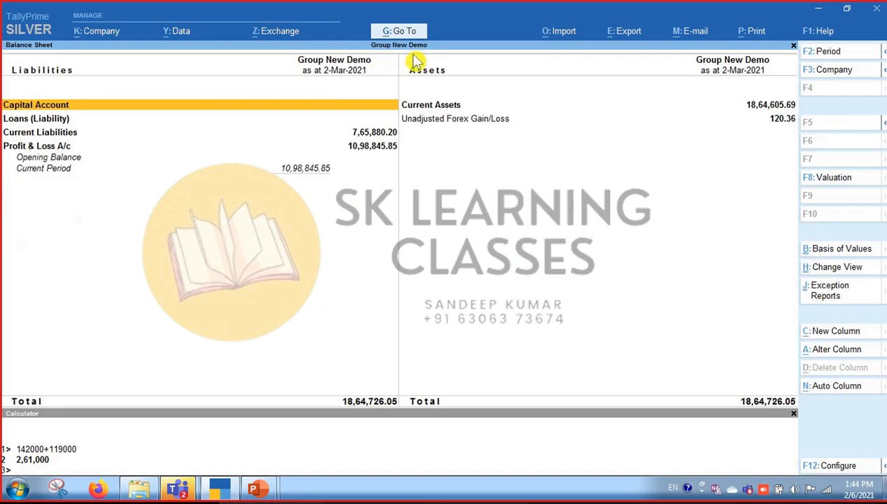
key(Escape)
View the Profit & Loss A/c and the Stock Summary of Group New Demo.
key(Down)
key(Return)
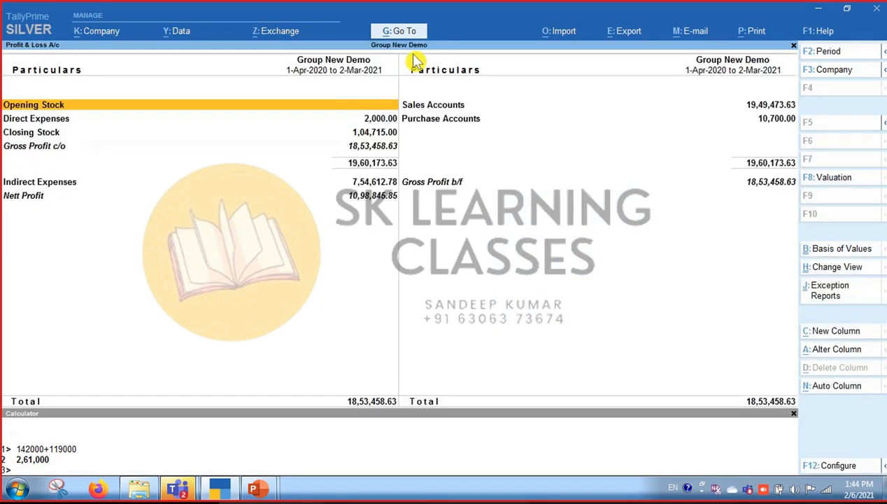
key(Escape)
key(Down)
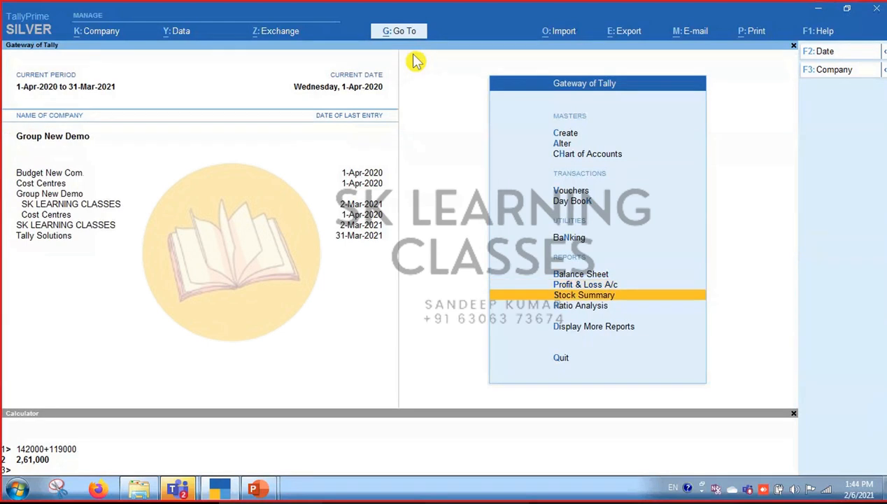
key(Return)
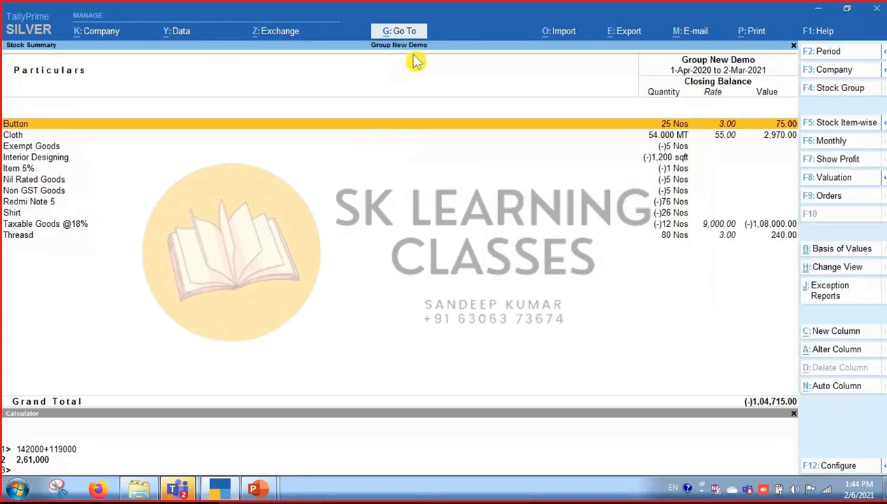
key(Escape)
Open a new Payment voucher for member company SK LEARNING CLASSES from the group company, and quit without recording it.
key(Up)
key(Up)
key(Up)
key(Up)
key(Up)
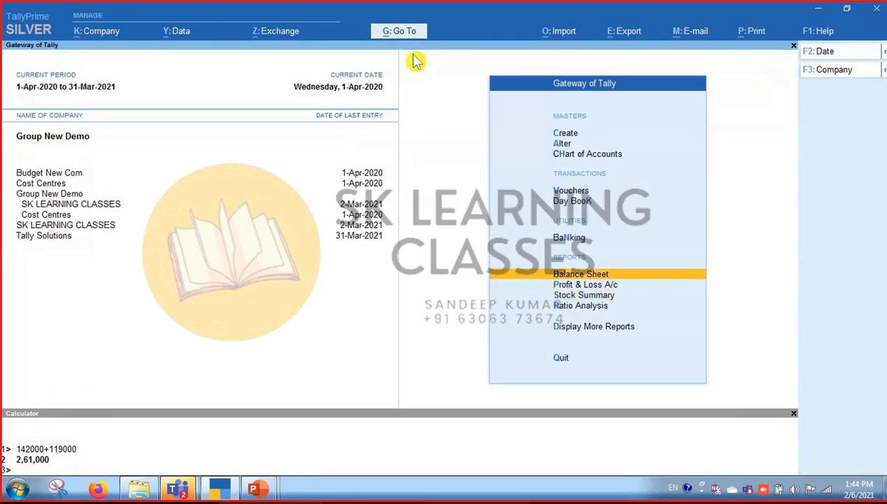
key(Return)
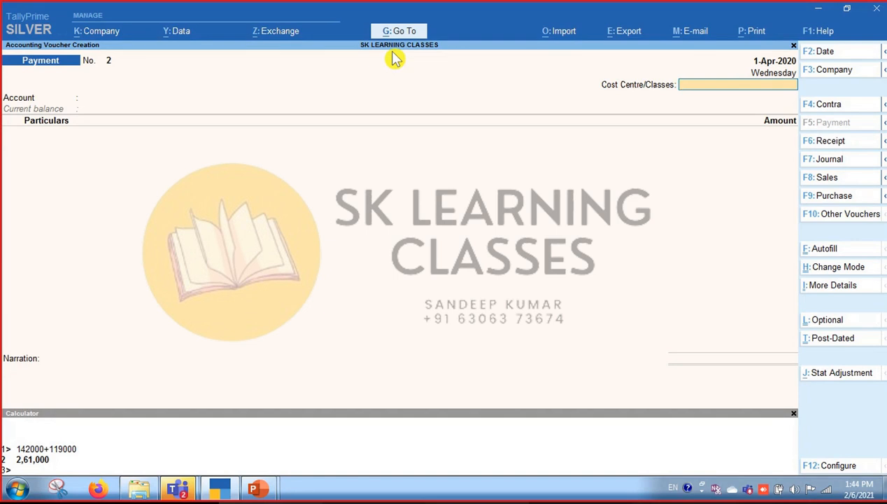
key(Escape)
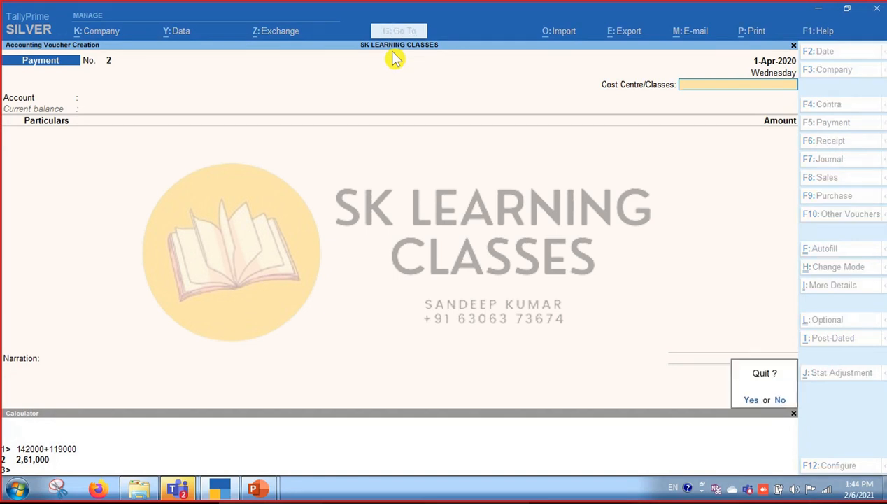
key(Return)
Look through the additional reports offered for Group New Demo, from Trial Balance to Statements of Inventory, and return to the Gateway of Tally.
key(Down)
key(Down)
key(d)
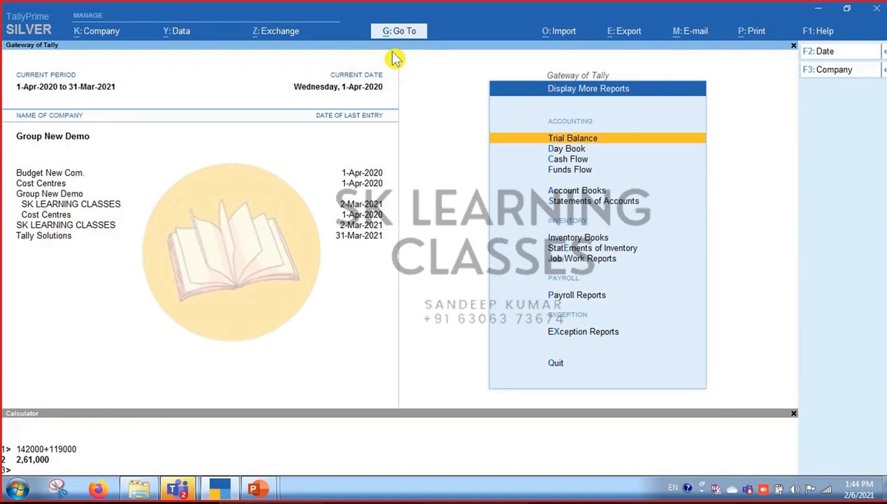
key(Down)
key(Down)
key(Down)
key(Down)
key(Down)
key(Down)
key(Down)
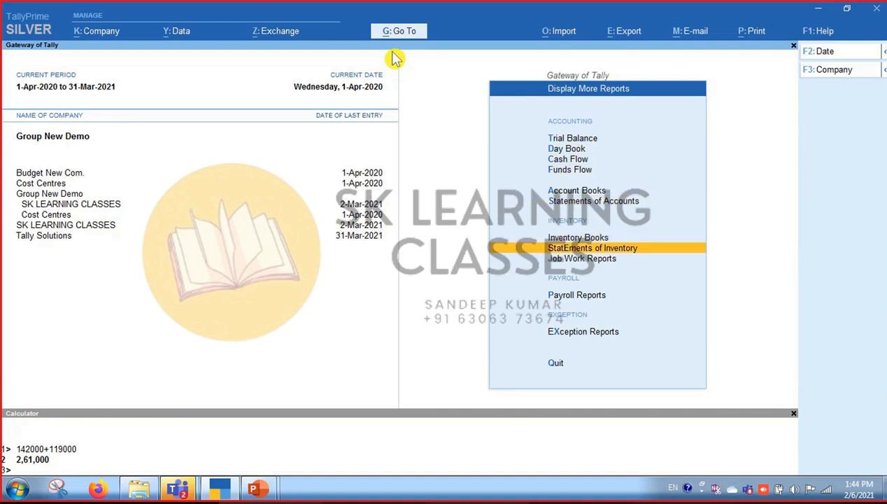
key(Escape)
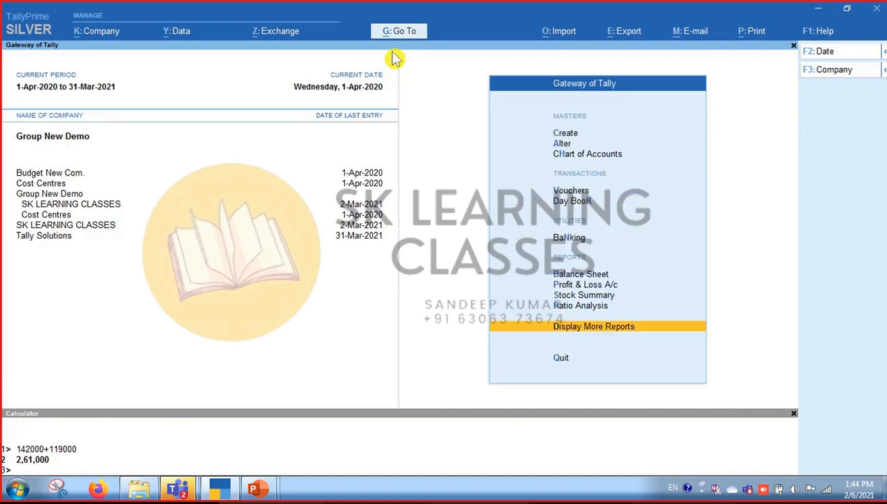